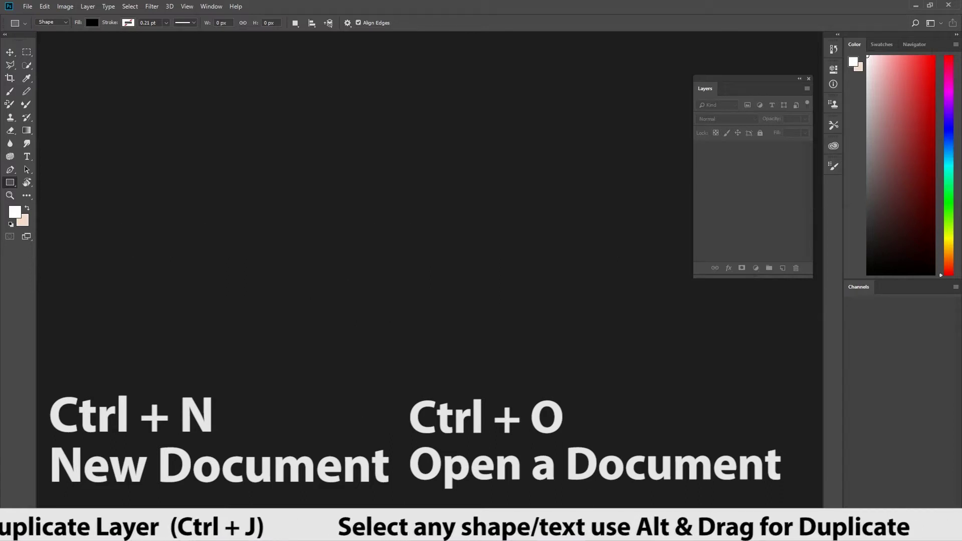
Switch to Notepad to read the Blood donation text and return to Photoshop
key("alt+Tab")
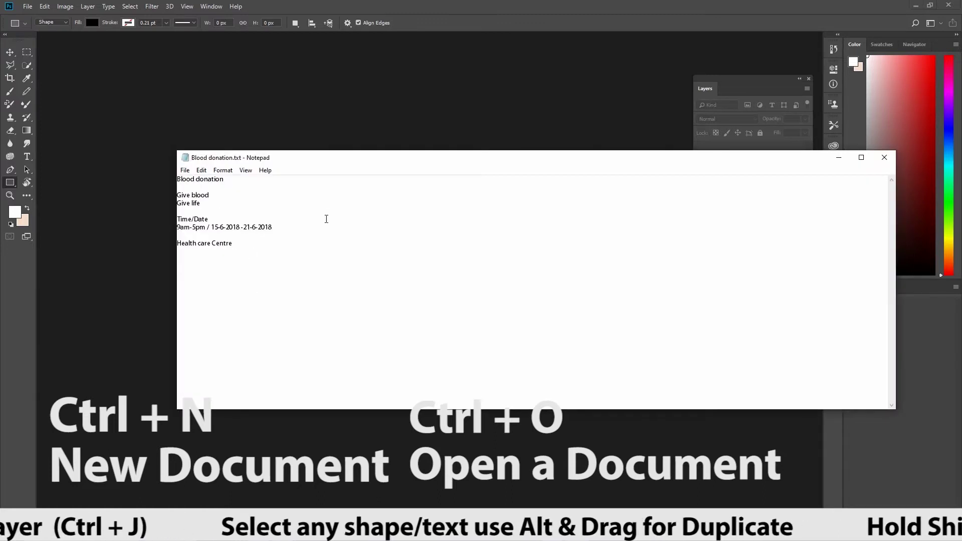
key("alt+Tab")
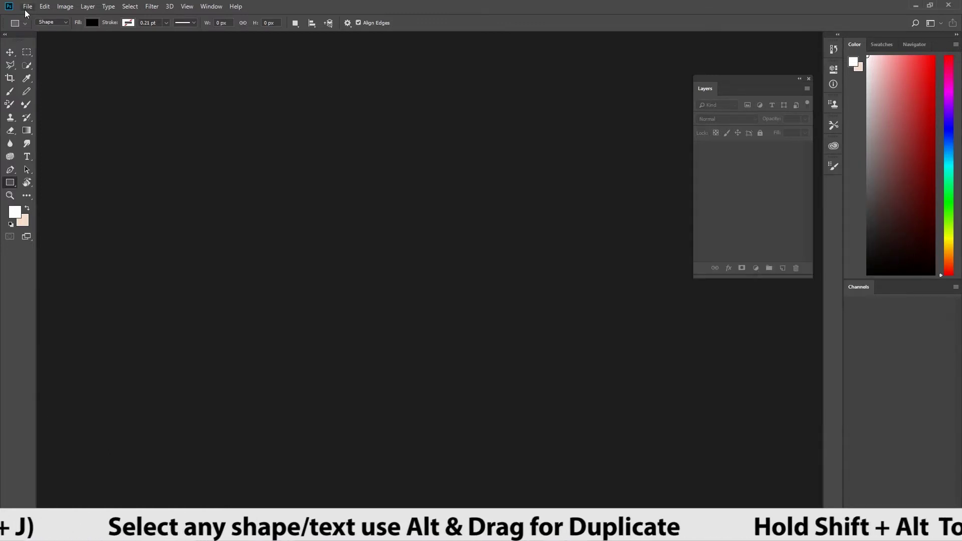
Create a portrait document 8.5 by 11 inches at 300 pixels/inch in 16-bit CMYK Color with a white background
left_click(27, 6)
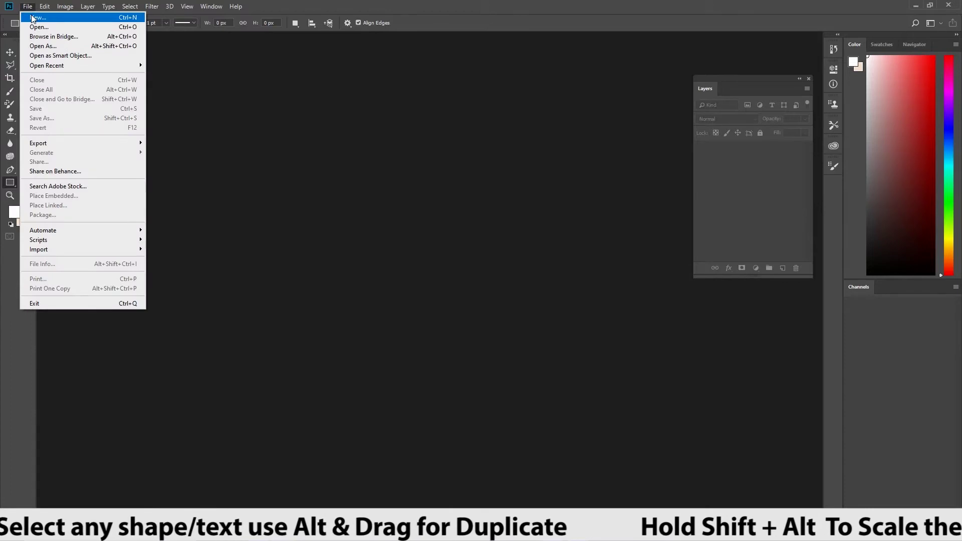
left_click(33, 18)
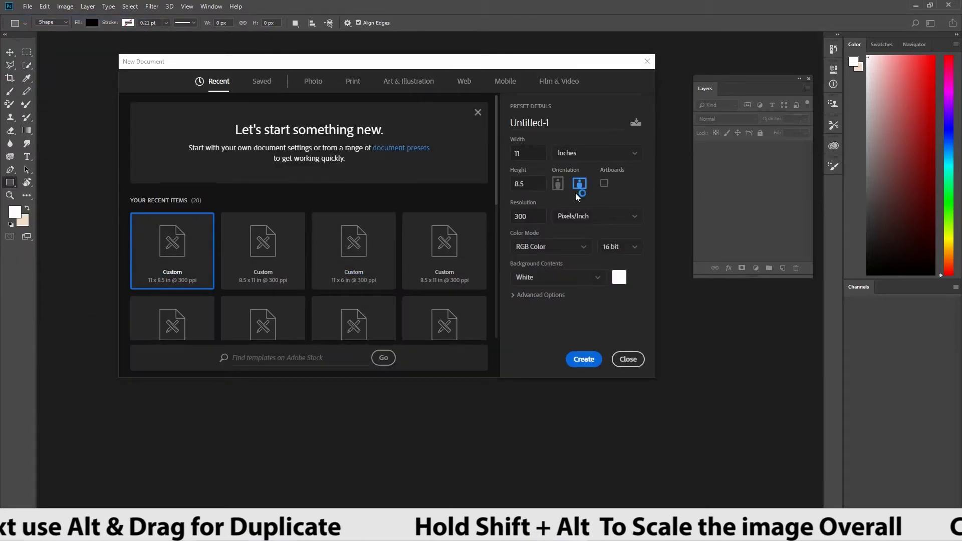
double_click(526, 153)
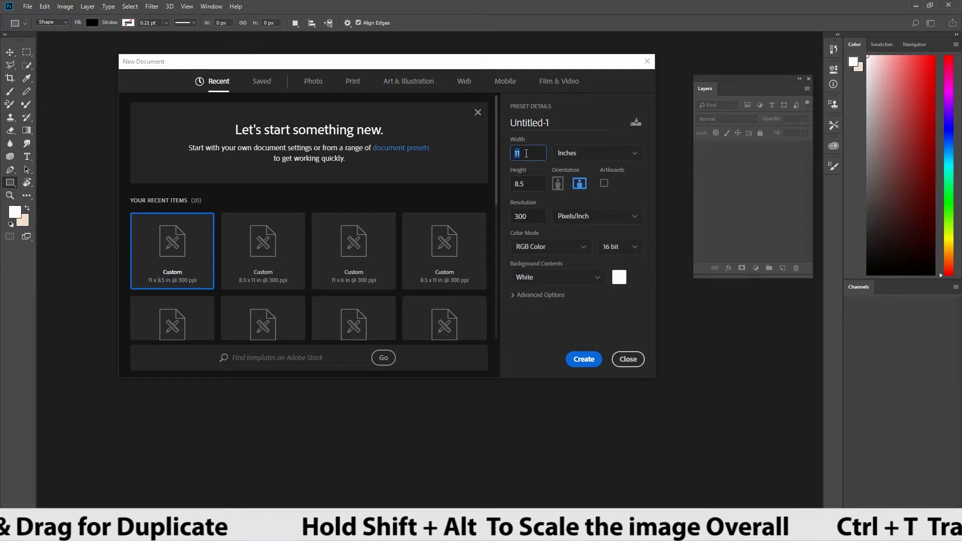
left_click(558, 183)
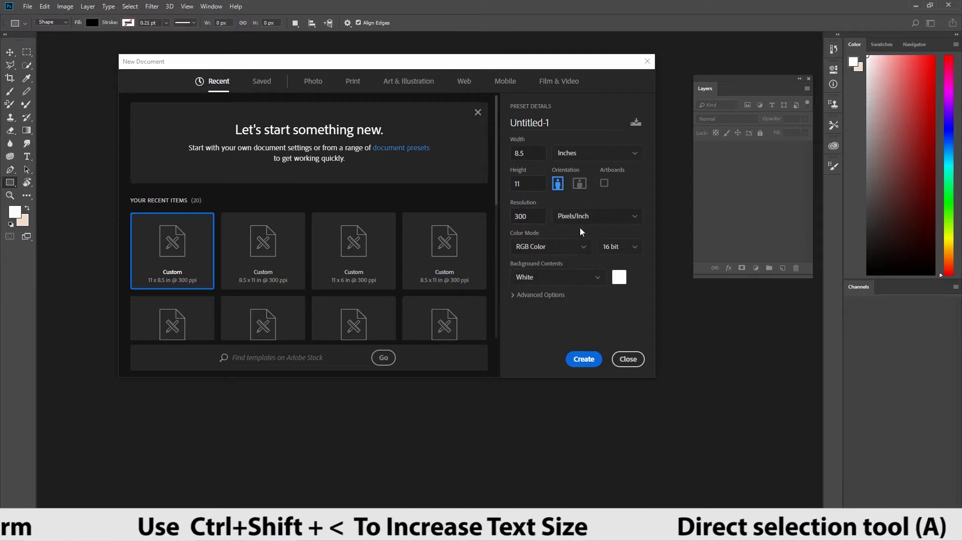
left_click(549, 249)
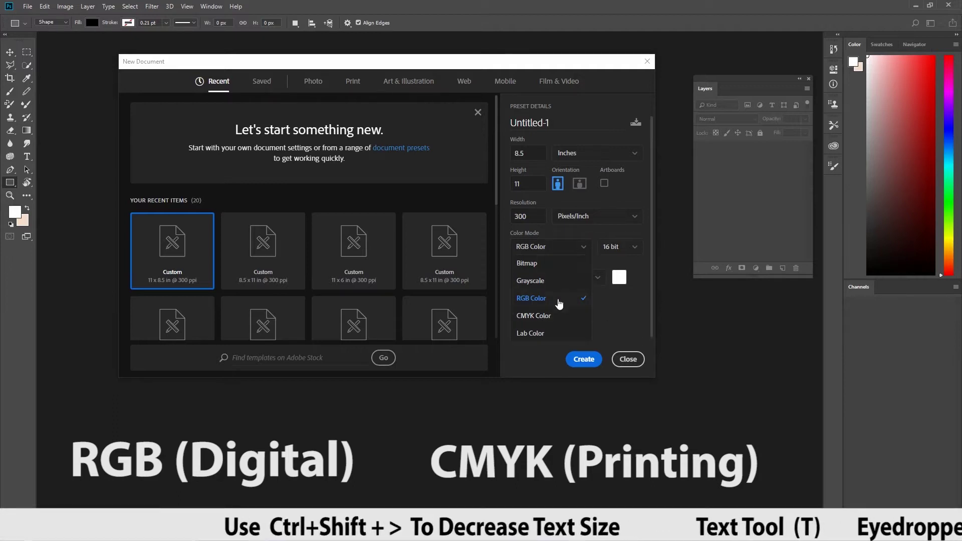
left_click(541, 316)
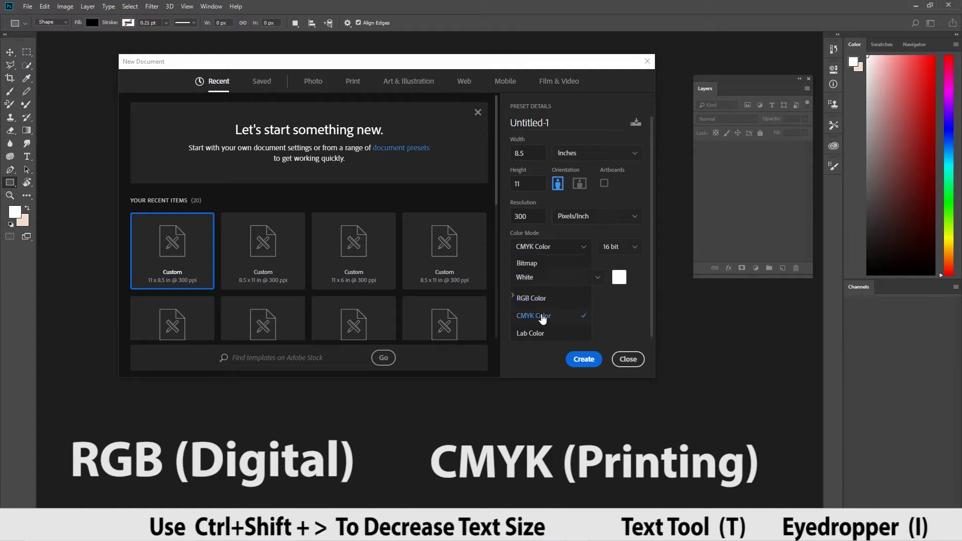
left_click(540, 252)
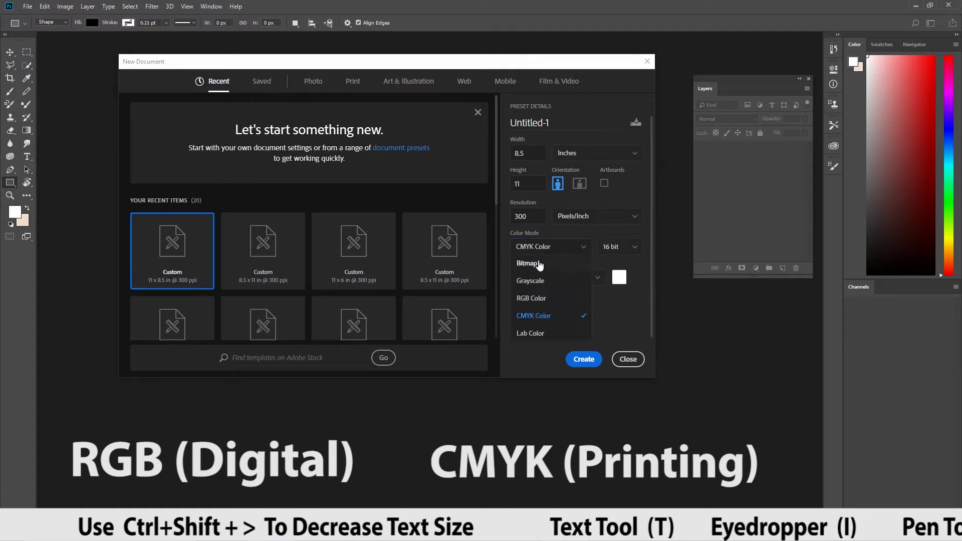
left_click(542, 316)
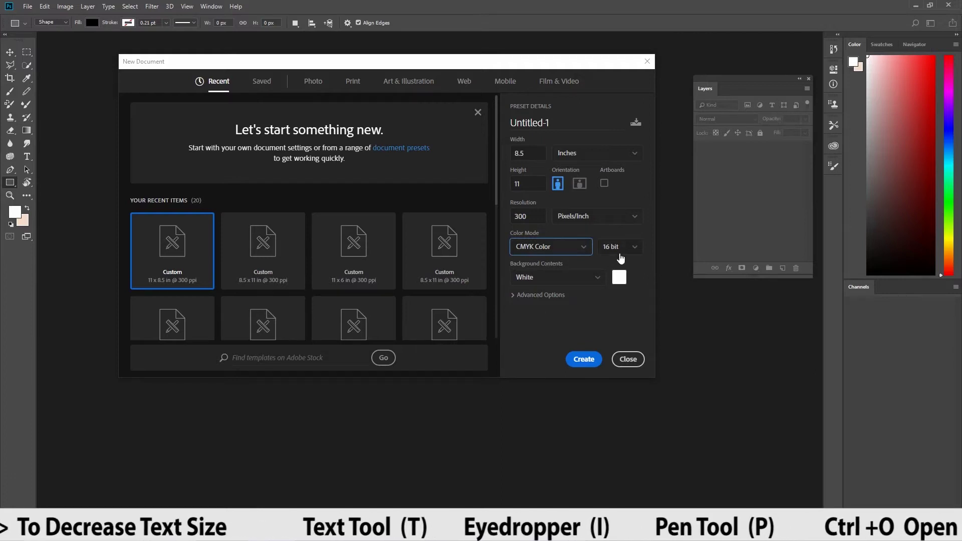
left_click(583, 359)
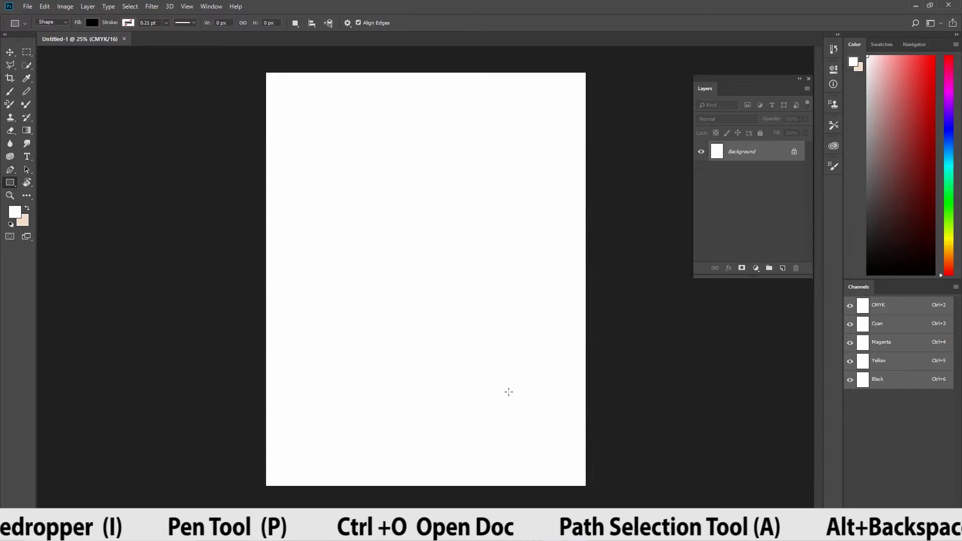
Show the Character, Paragraph and Adjustments panels and arrange them around the Layers panel
left_click(203, 7)
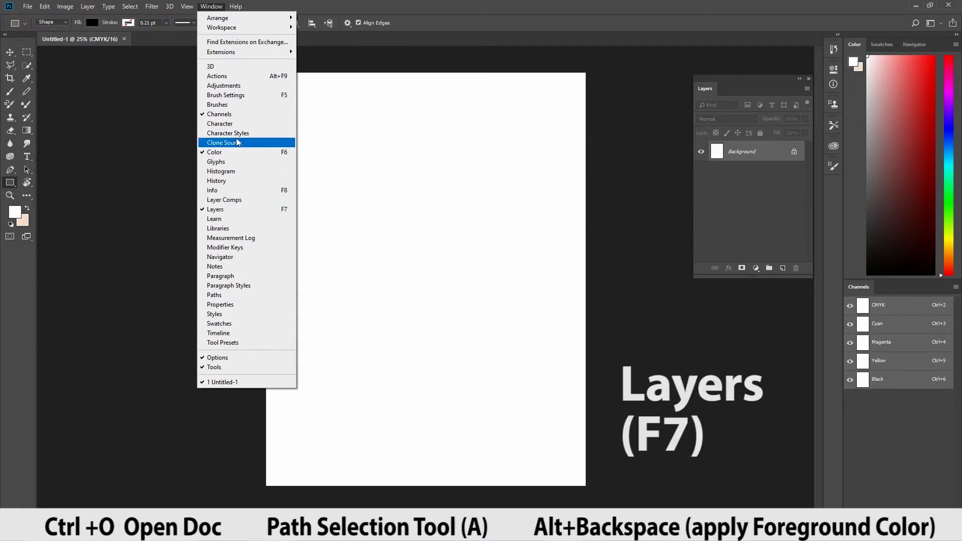
left_click(208, 124)
left_click_drag(672, 62, 628, 93)
left_click(211, 6)
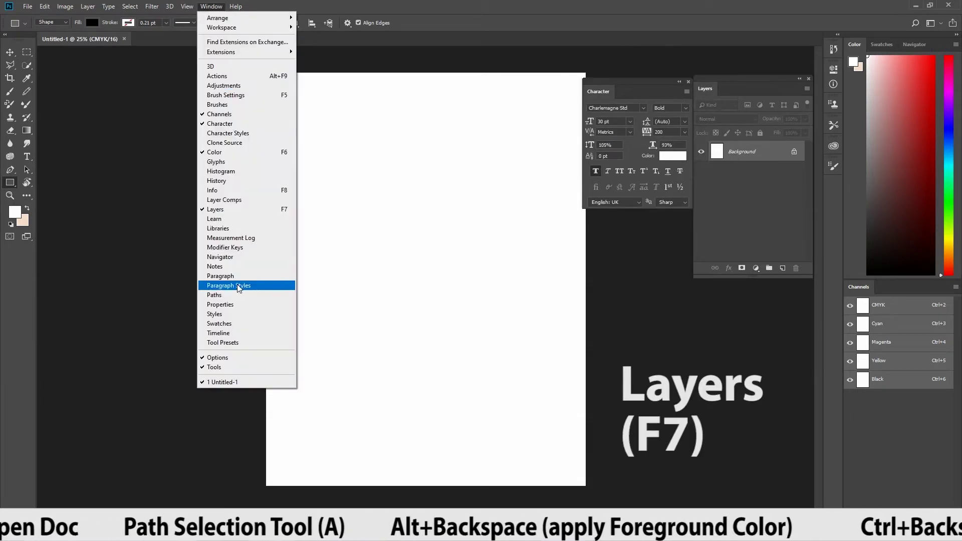
left_click(205, 279)
left_click_drag(551, 83, 642, 98)
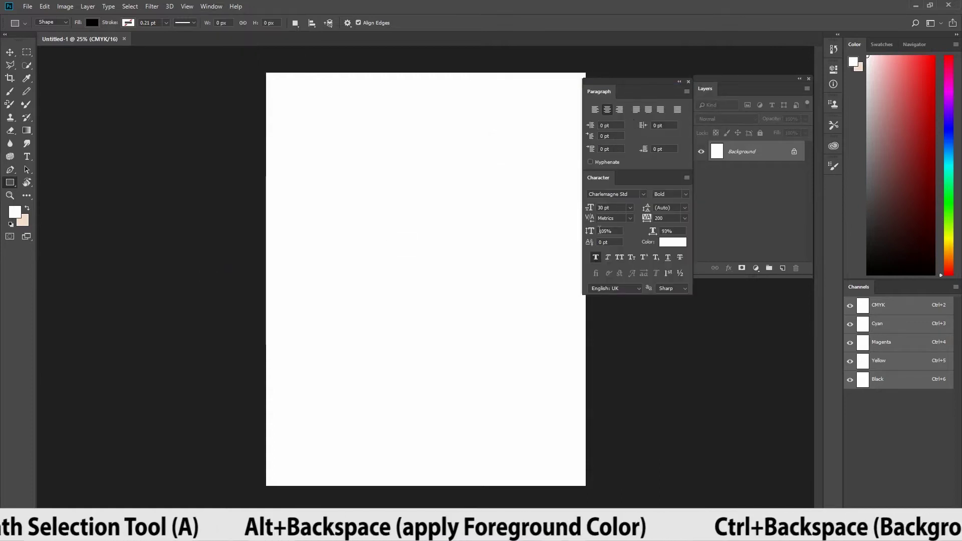
left_click(211, 6)
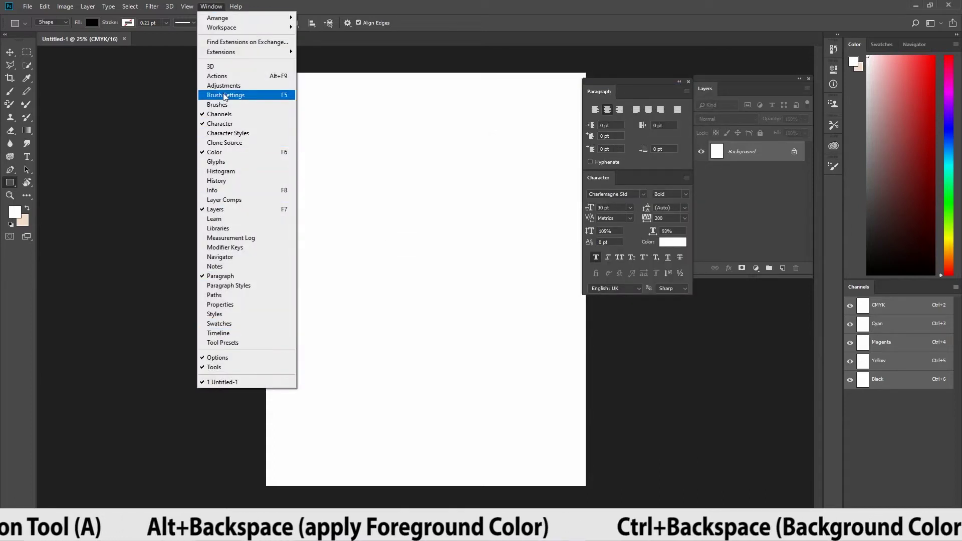
left_click(223, 86)
left_click_drag(777, 100, 751, 293)
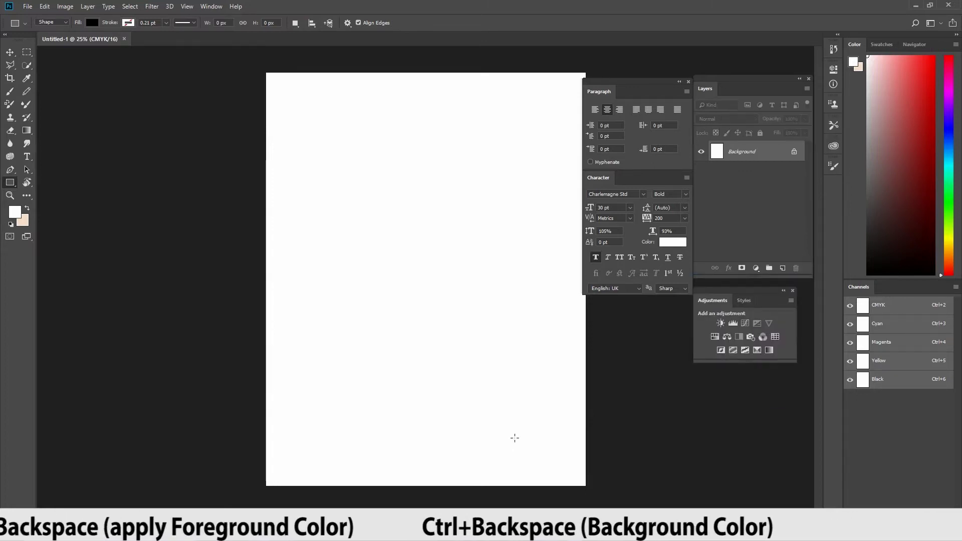
Place 1.jpg from the Desktop as an embedded image on the page and unlock the Background layer
left_click(27, 6)
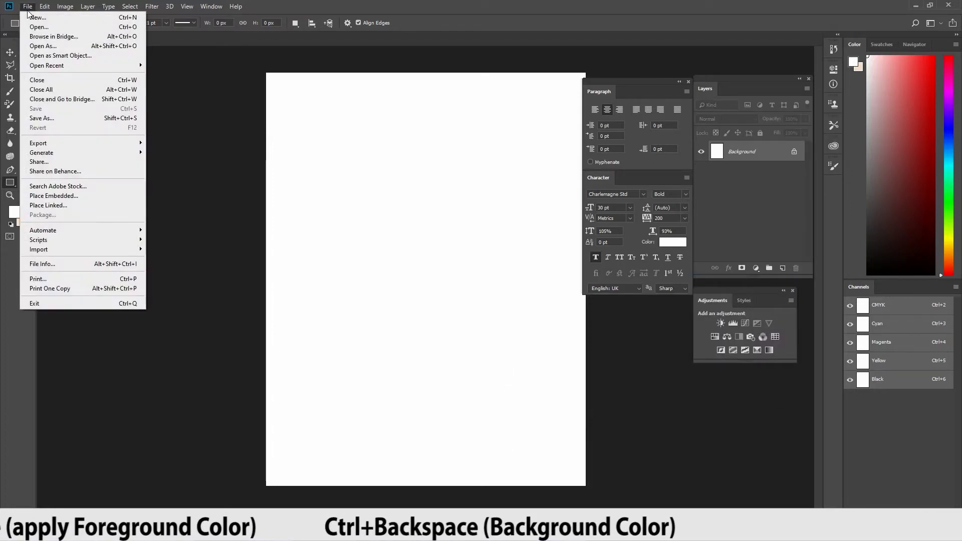
left_click(58, 196)
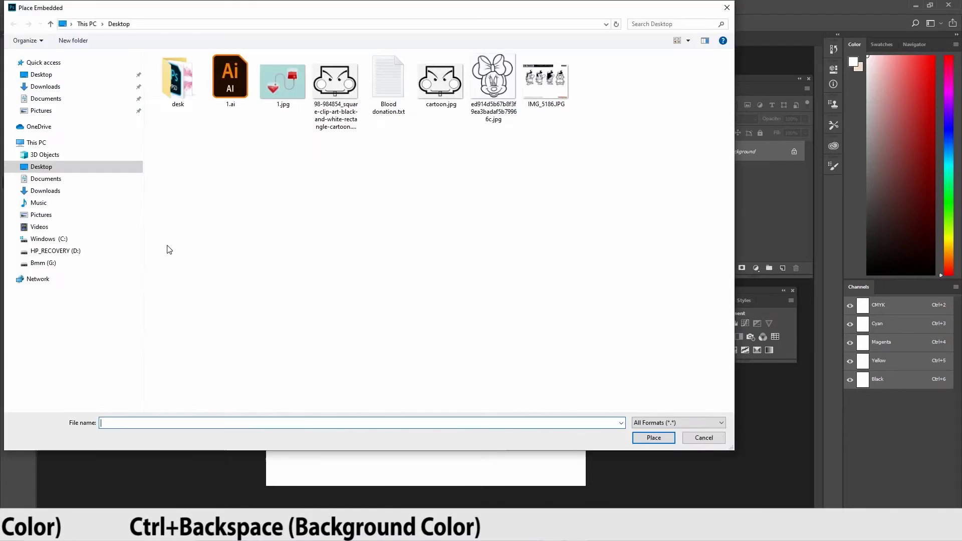
left_click(275, 96)
left_click(652, 438)
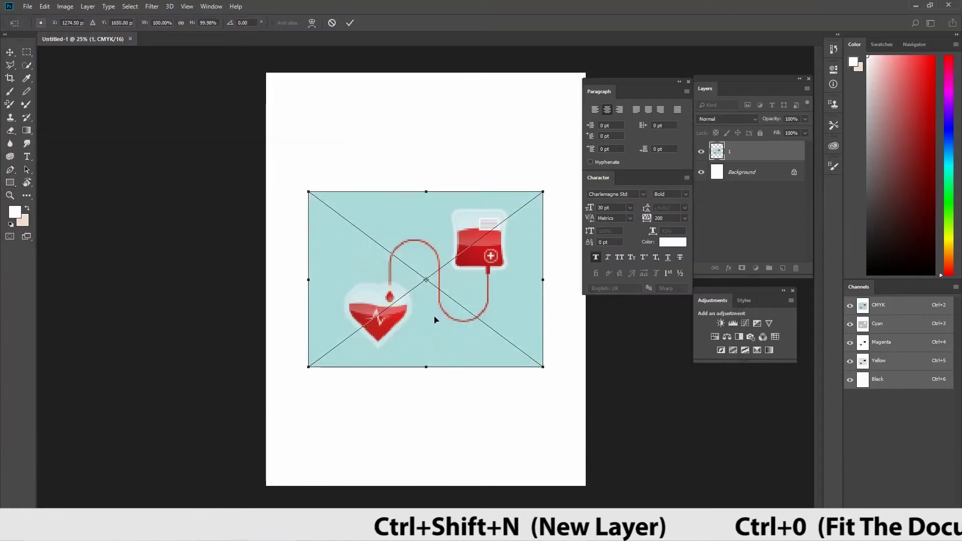
key("u")
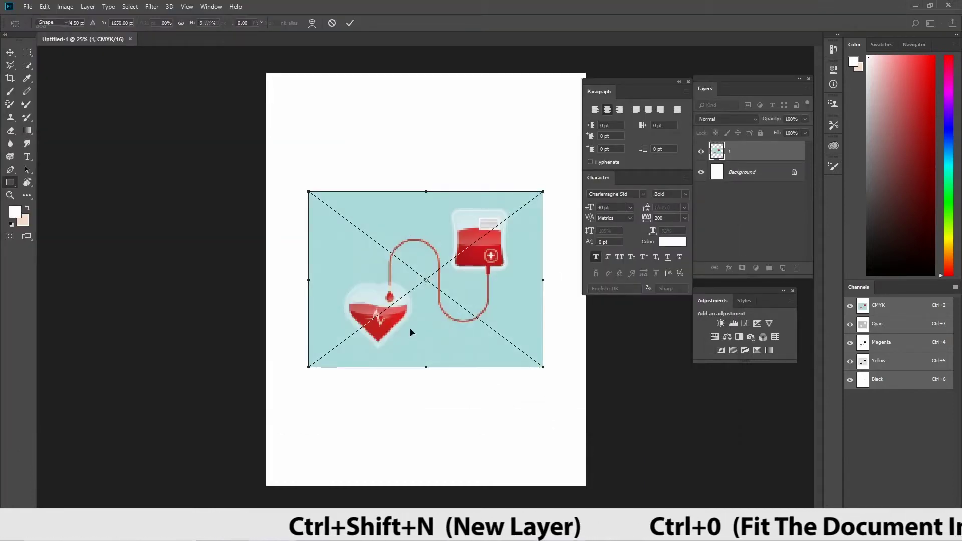
key("ctrl+t")
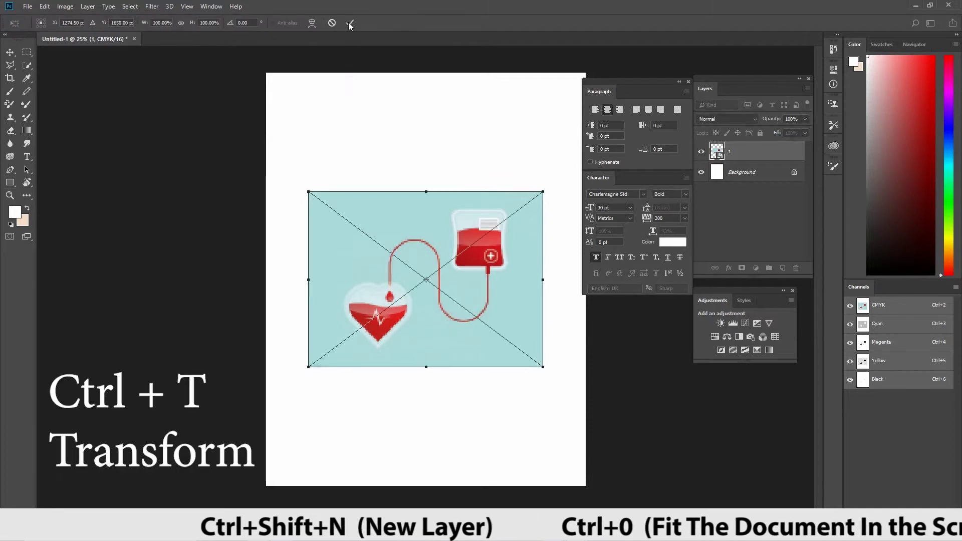
left_click(349, 24)
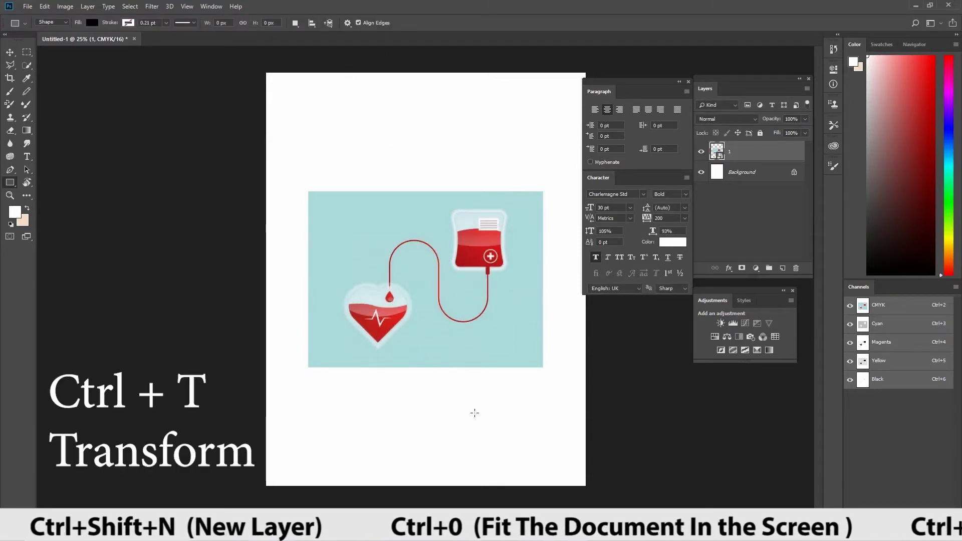
left_click(794, 172)
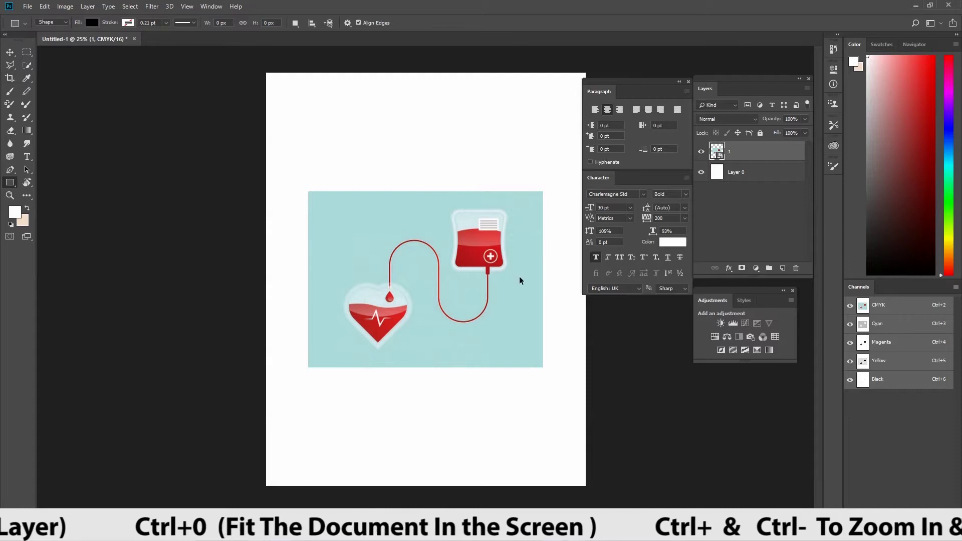
Transform the placed blood donation image, scaling it to about 101% and moving it up so it slightly overlaps the page's upper edge
key("ctrl+t")
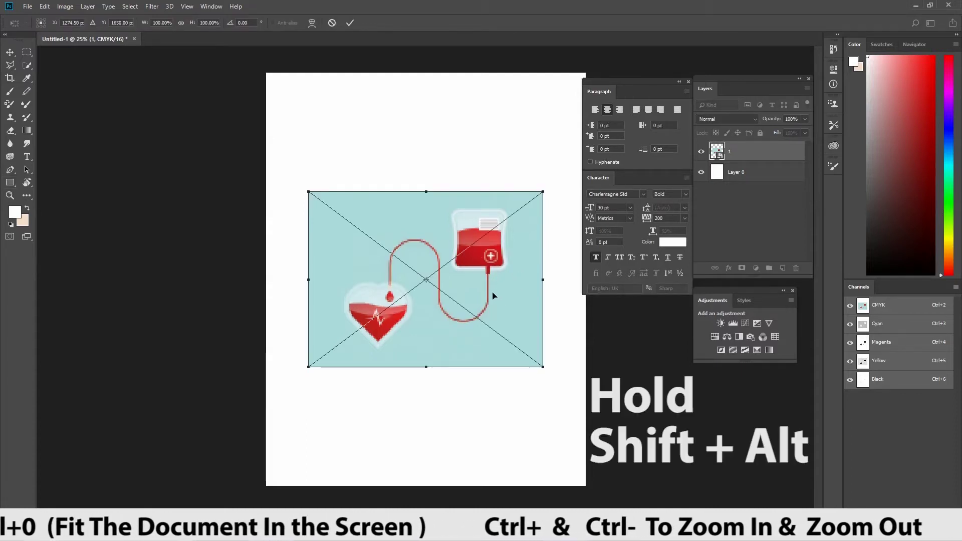
left_click_drag(498, 299, 492, 196)
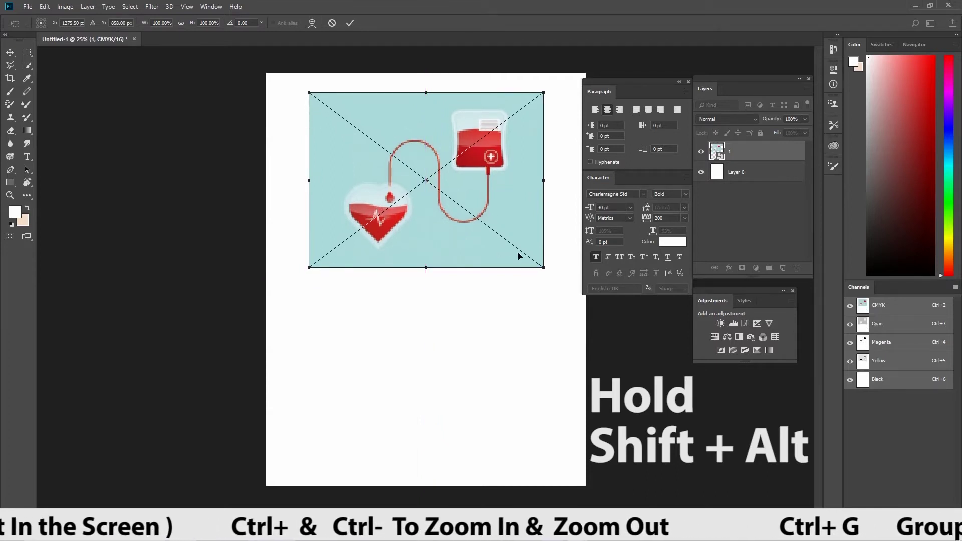
mouse_move(542, 268)
left_mouse_down()
mouse_move(571, 270)
mouse_move(562, 264)
mouse_move(571, 279)
mouse_move(547, 274)
left_mouse_up()
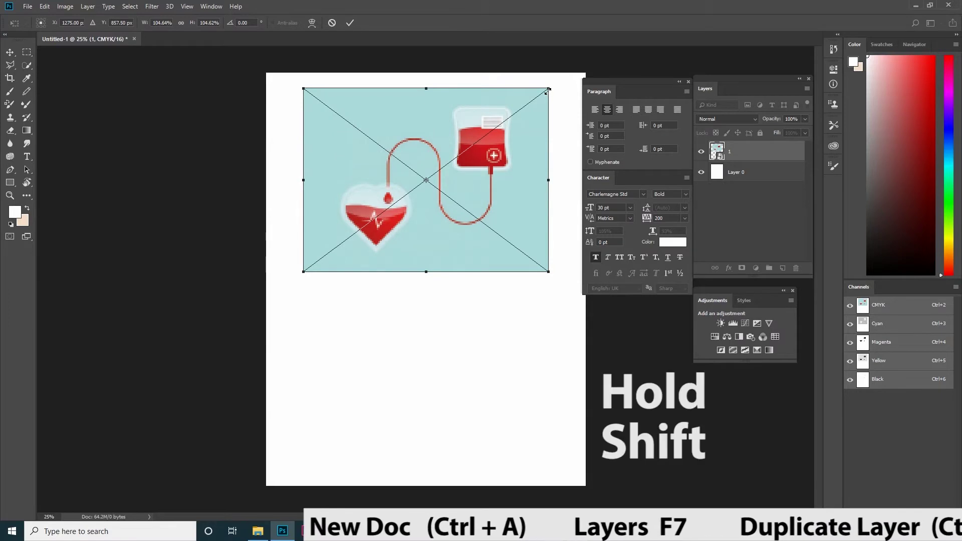
mouse_move(549, 91)
left_mouse_down()
mouse_move(566, 80)
mouse_move(555, 91)
left_mouse_up()
mouse_move(552, 276)
left_mouse_down()
mouse_move(563, 265)
mouse_move(558, 276)
left_mouse_up()
left_click_drag(306, 88, 299, 82)
left_click_drag(300, 277, 297, 278)
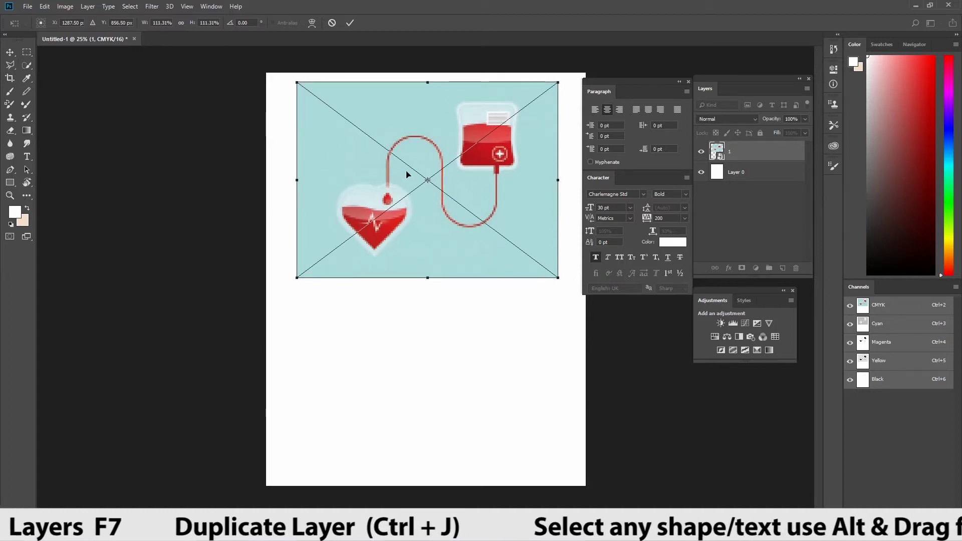
left_click_drag(442, 230, 438, 204)
left_click_drag(556, 254, 547, 246)
left_click_drag(489, 187, 489, 179)
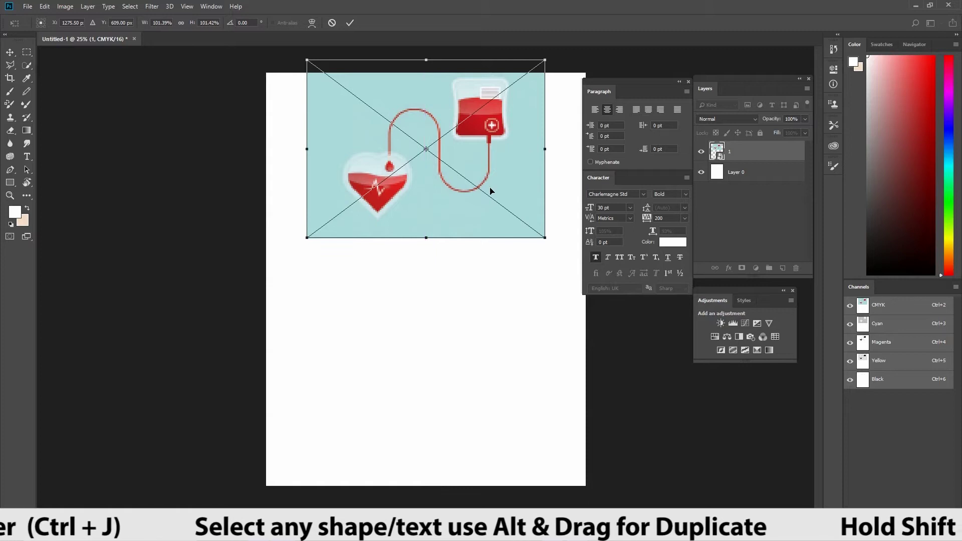
key("Return")
Draw a black rectangle shape about 2554 by 1228 px across the top of the page and move its layer below image layer 1
key("u")
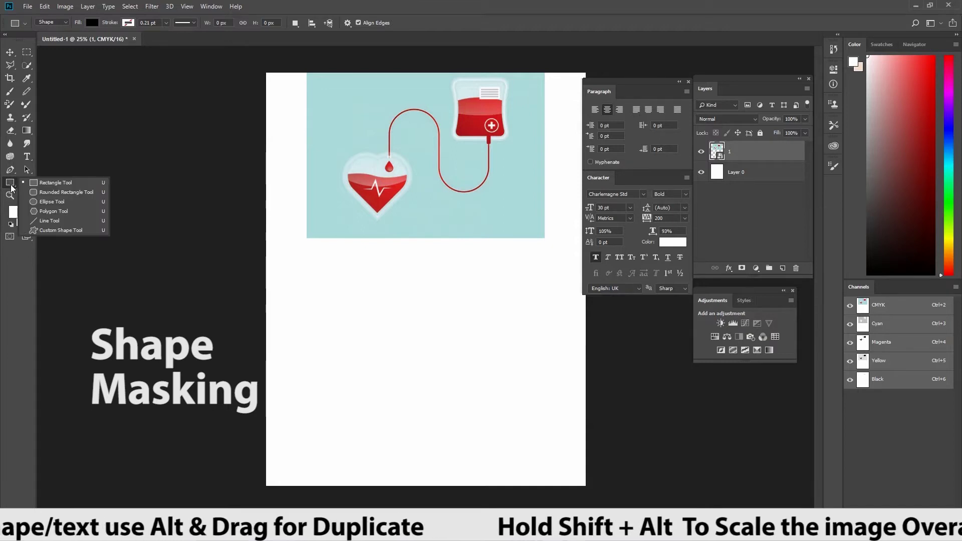
right_click(11, 183)
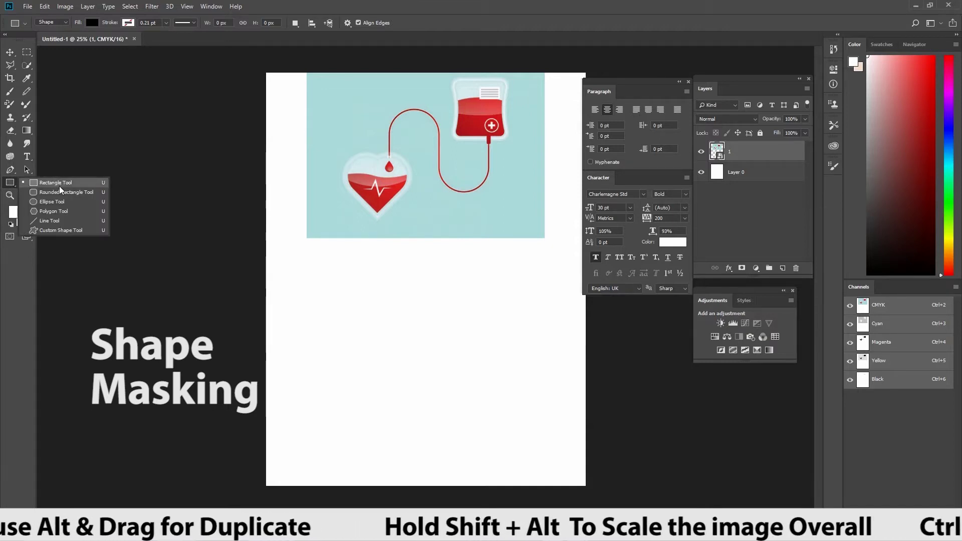
left_click(52, 23)
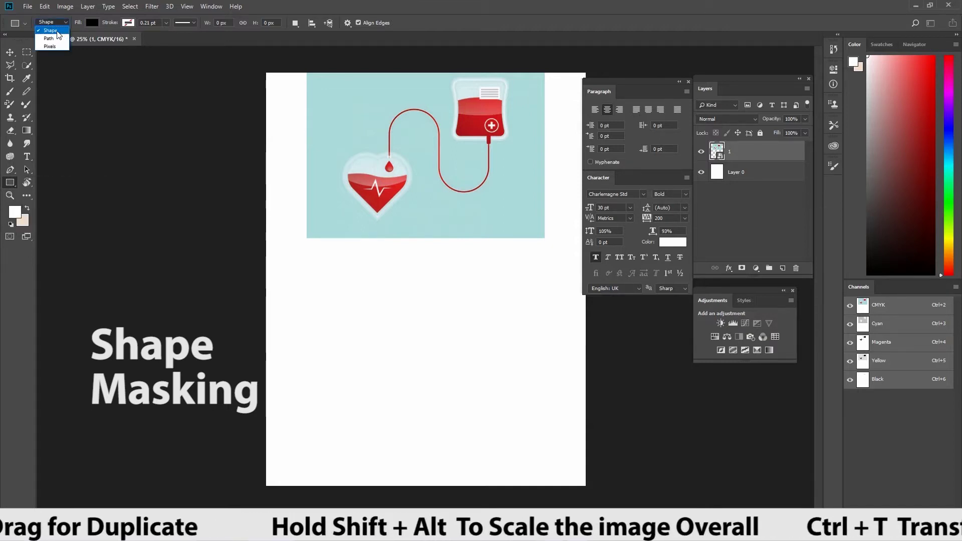
left_click(57, 32)
right_click(10, 182)
left_click(55, 182)
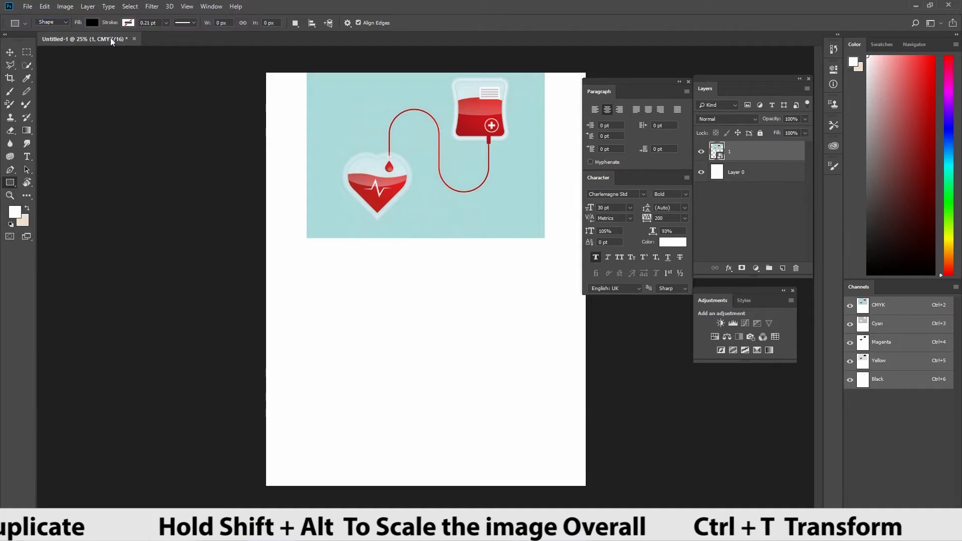
left_click_drag(266, 73, 585, 227)
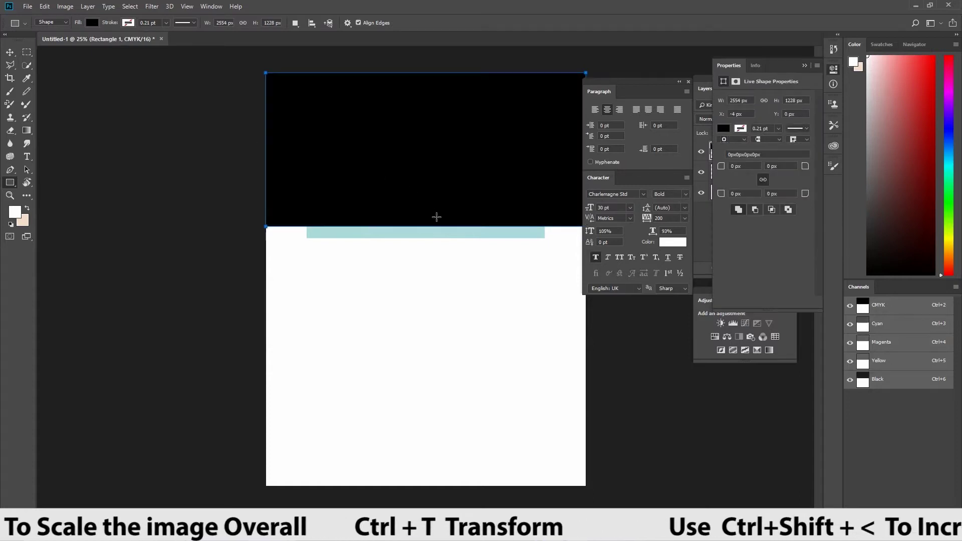
left_click(805, 66)
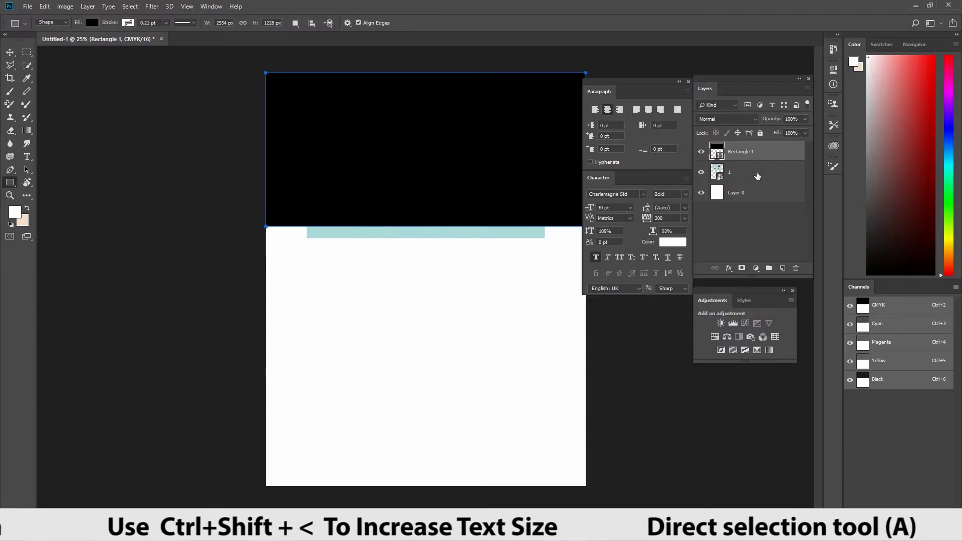
mouse_move(764, 158)
left_mouse_down()
mouse_move(754, 180)
mouse_move(748, 169)
left_mouse_up()
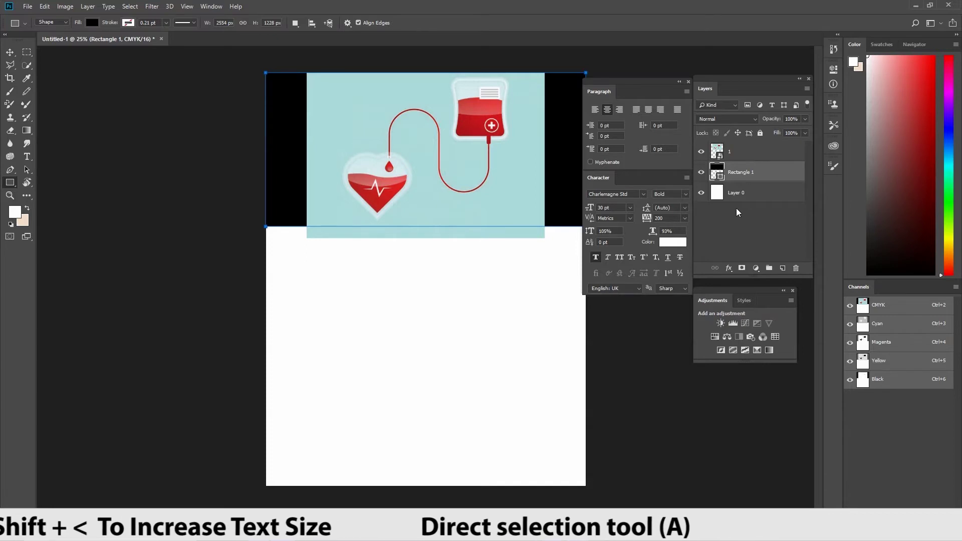
Clip image layer 1 to the Rectangle 1 shape with a clipping mask, and move the Paragraph and Character panels below the Adjustments panel
left_click(749, 154)
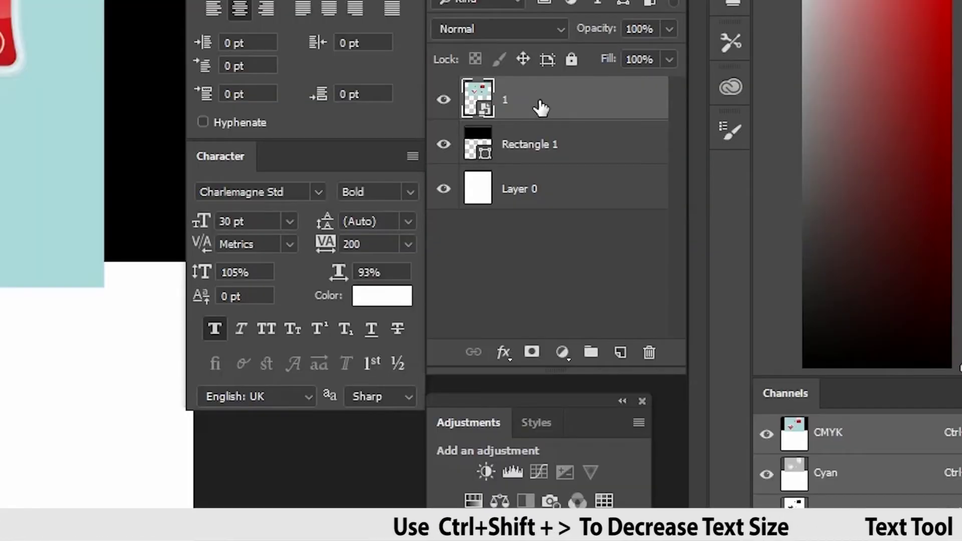
right_click(539, 100)
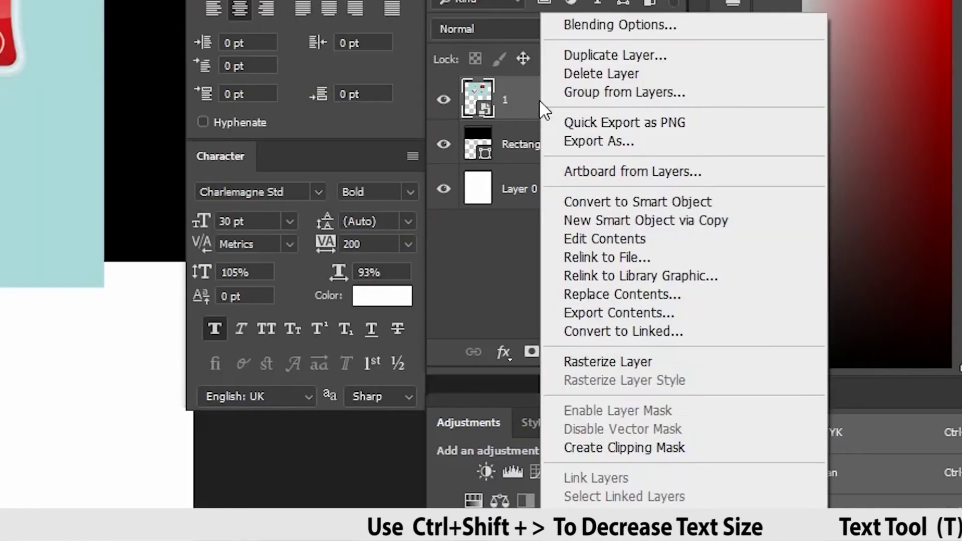
left_click(597, 443)
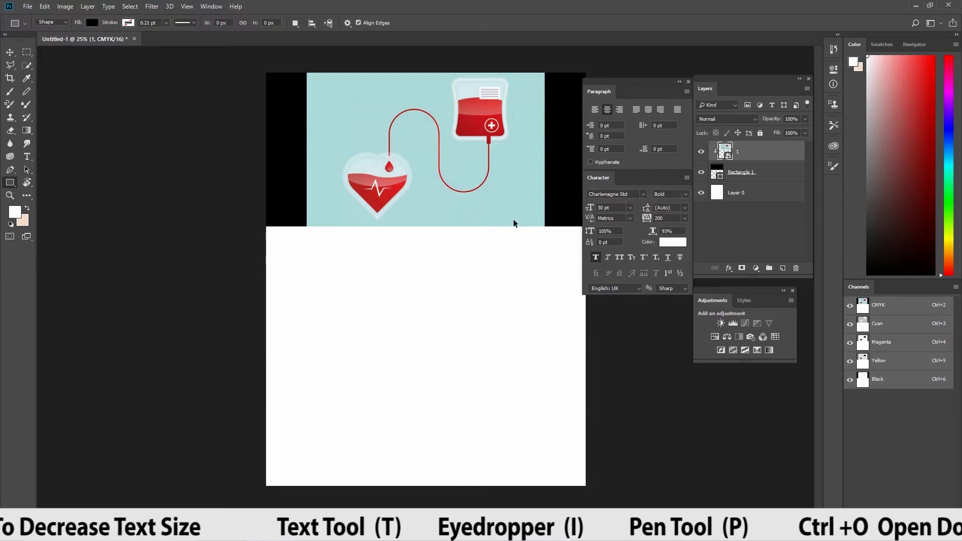
key("ctrl+z")
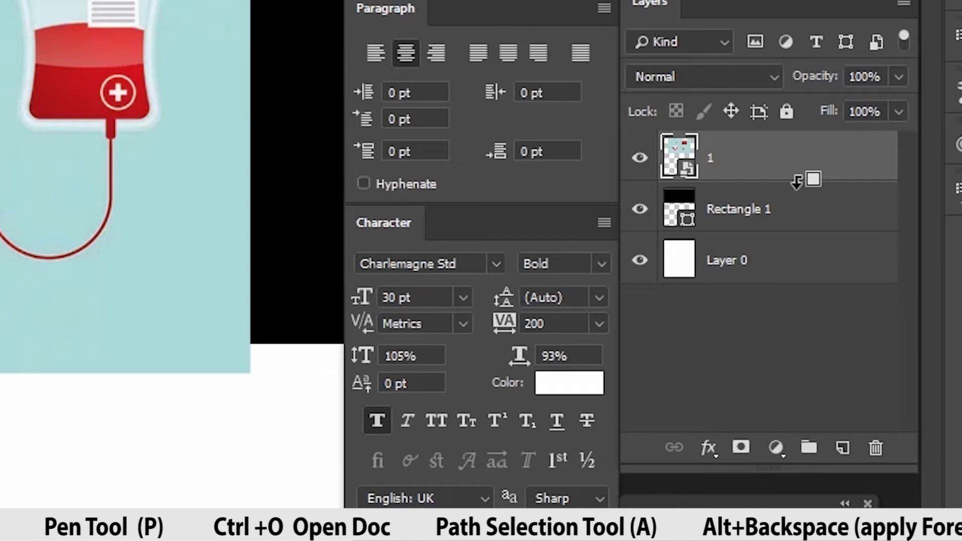
left_click(797, 180, "alt")
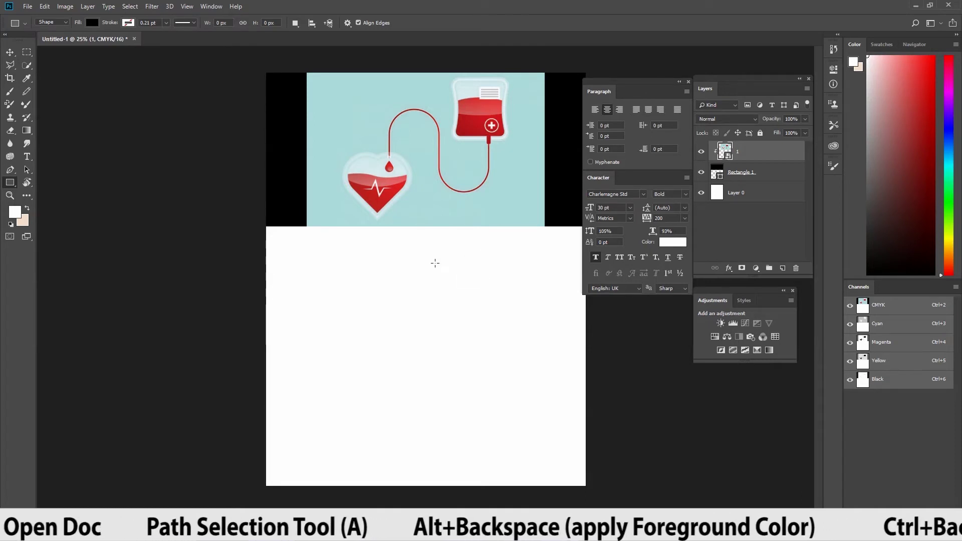
left_click_drag(657, 80, 765, 373)
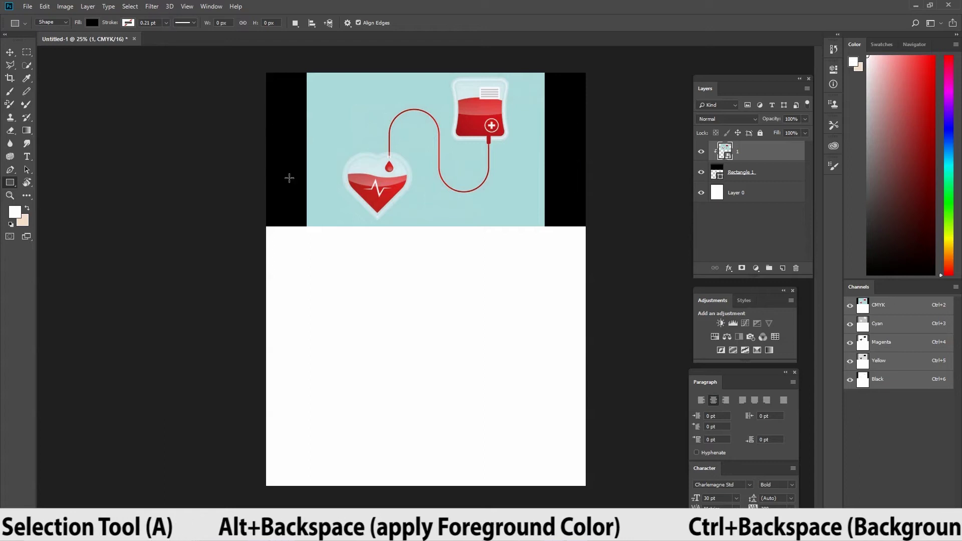
Sample the light teal of the illustration's background with the Eyedropper and use it as the fill of Rectangle 1
left_click(9, 51)
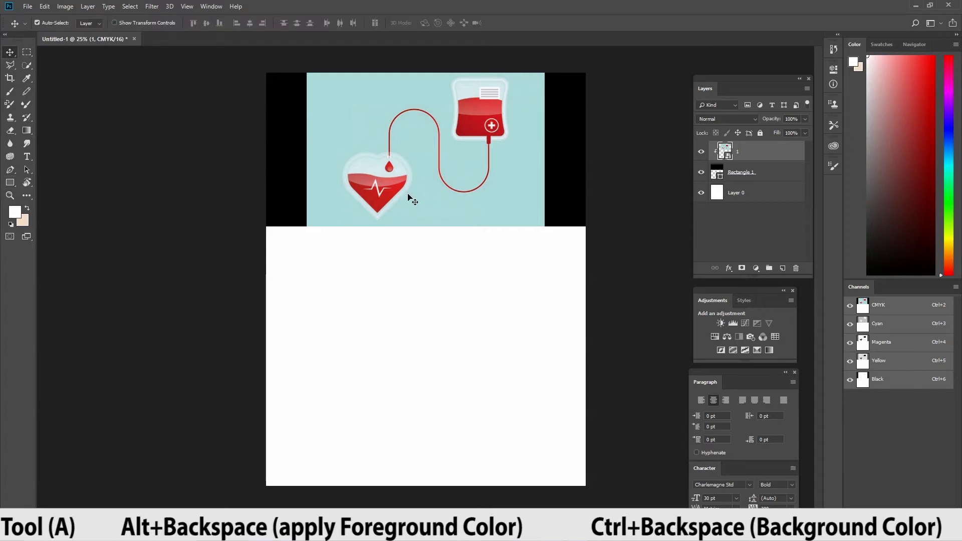
left_click(746, 175)
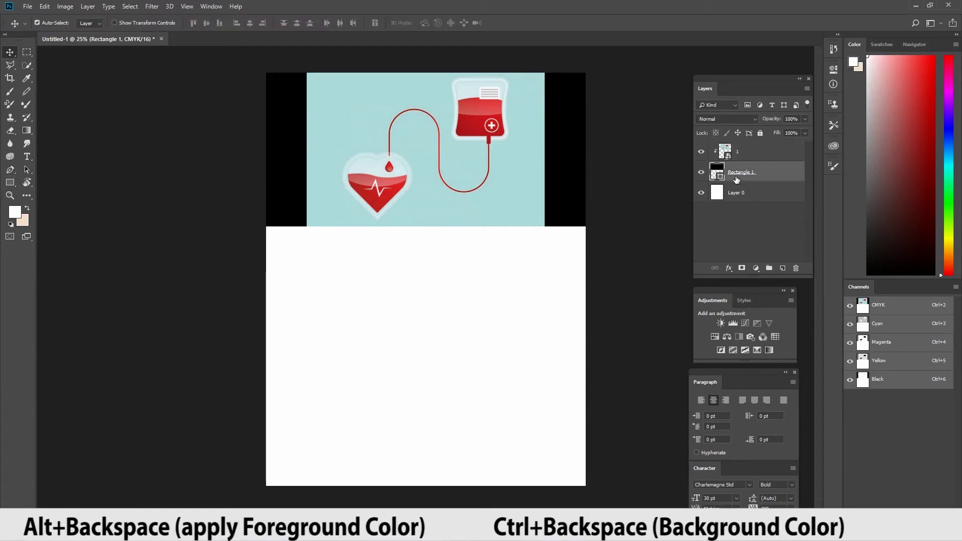
left_click(26, 79)
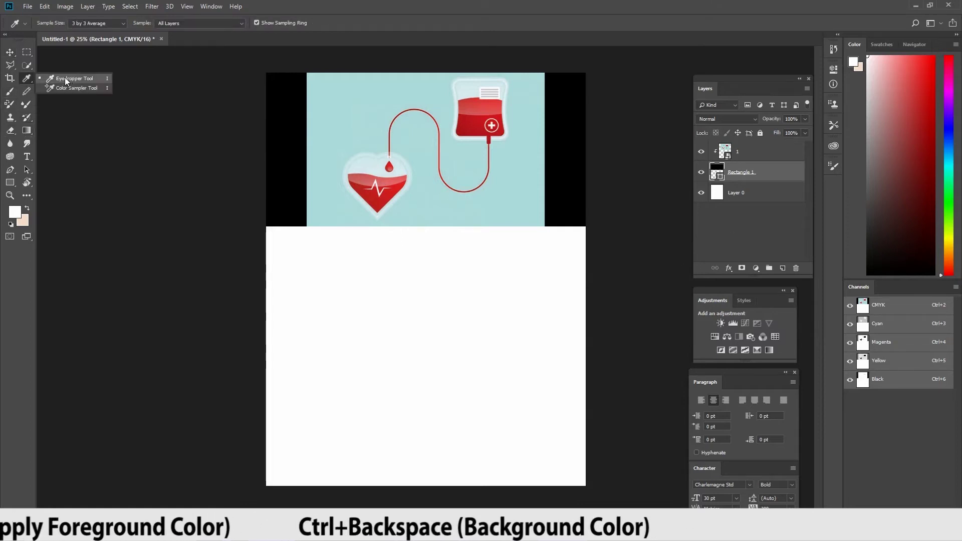
left_click(67, 80)
left_click(340, 110)
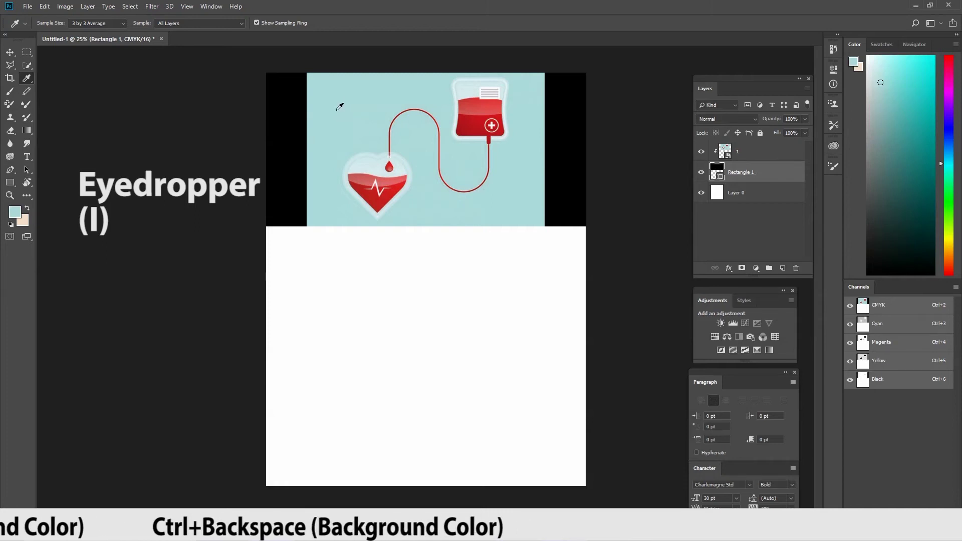
left_click(26, 169)
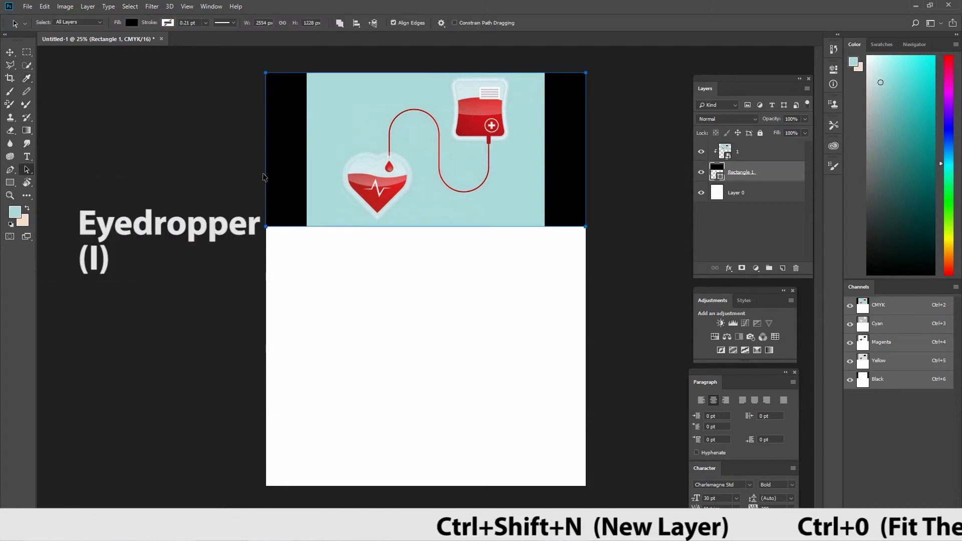
left_click(131, 23)
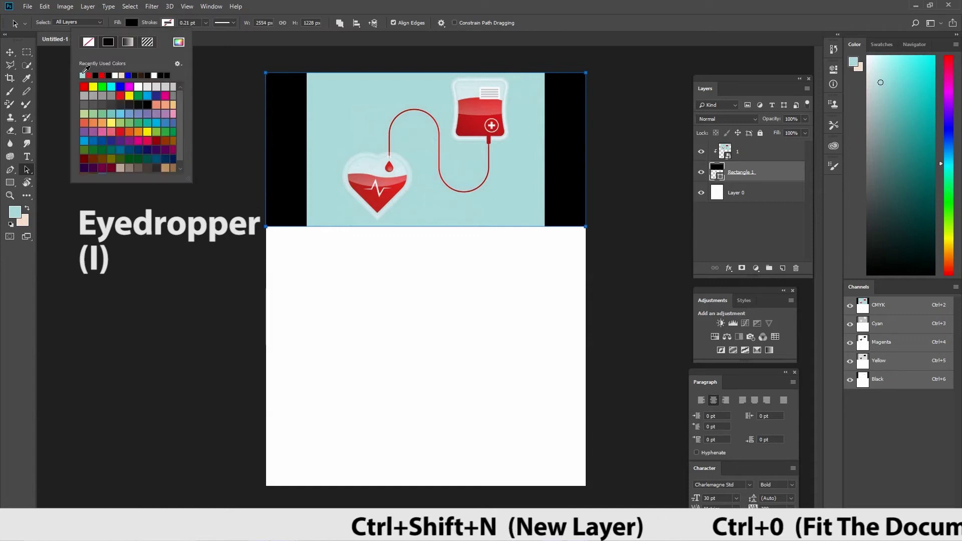
left_click(82, 75)
key("v")
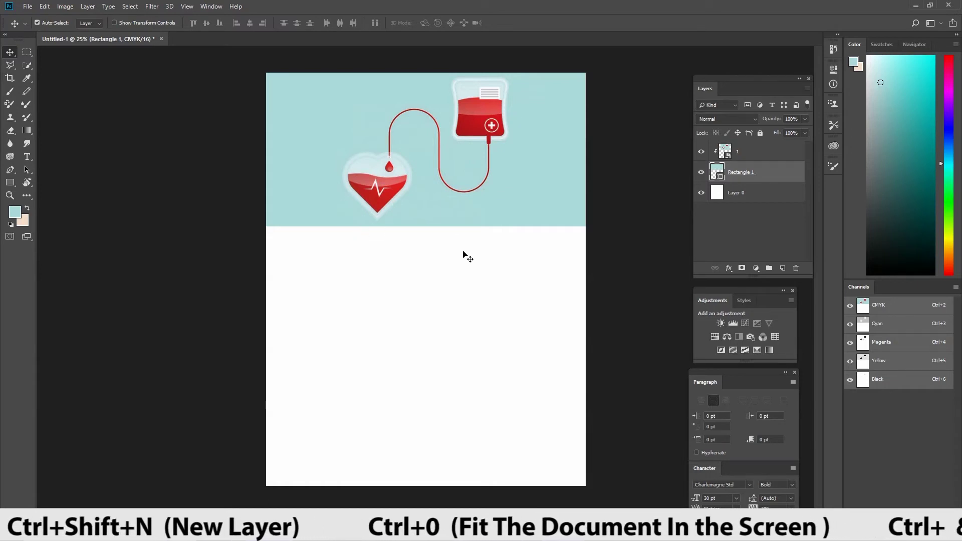
Add the text "Blood Donation" on two lines in the white area just below the illustration, on a layer above image layer 1
left_click(27, 156)
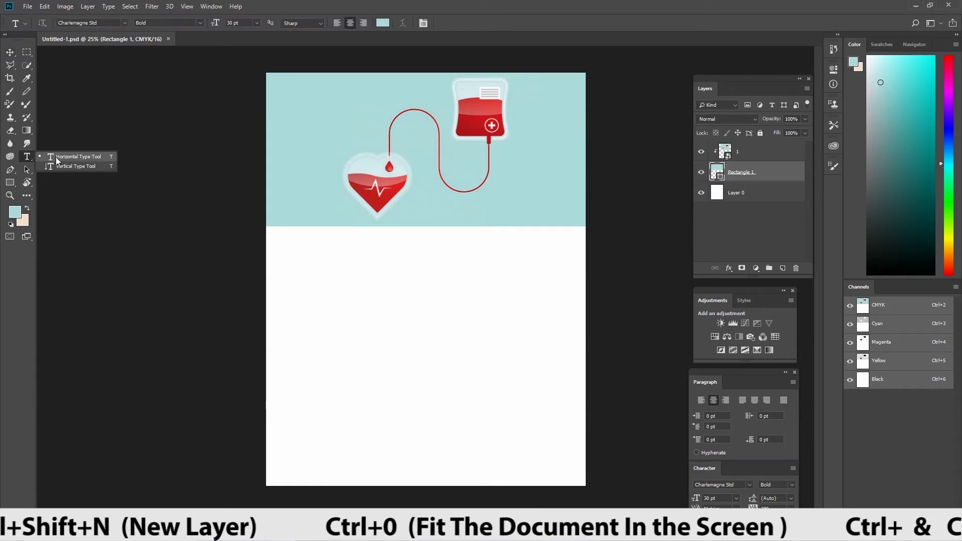
left_click(57, 160)
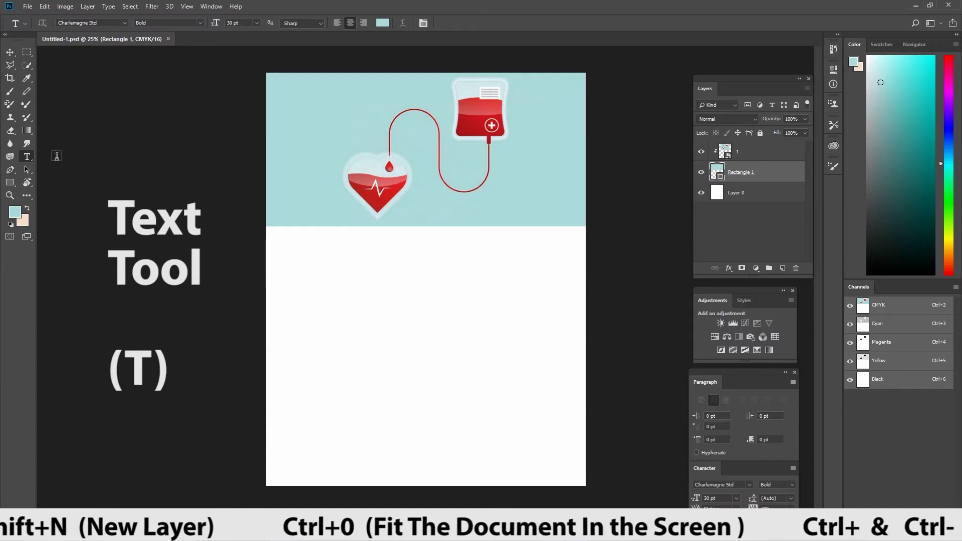
left_click(740, 158)
left_click(314, 250)
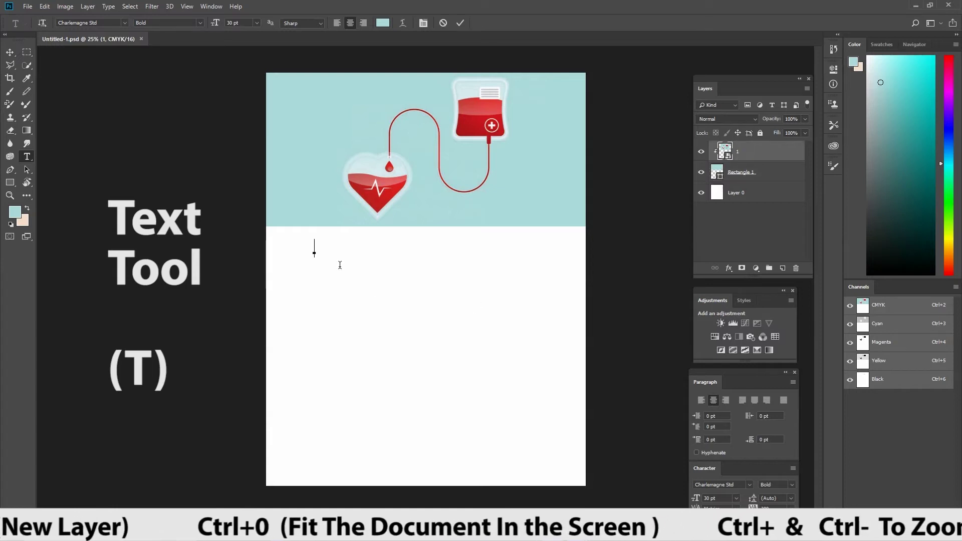
type("BLOOD")
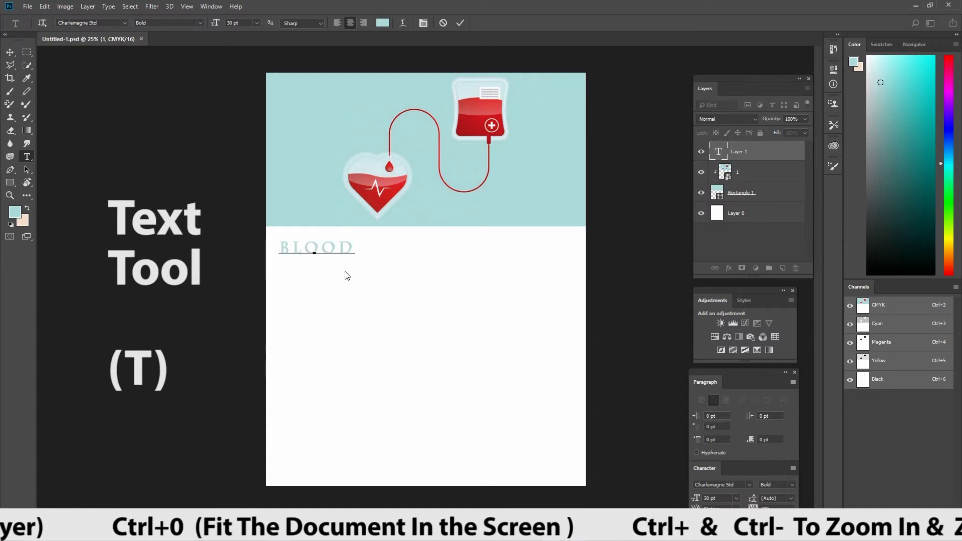
key("Return")
type("DONATION")
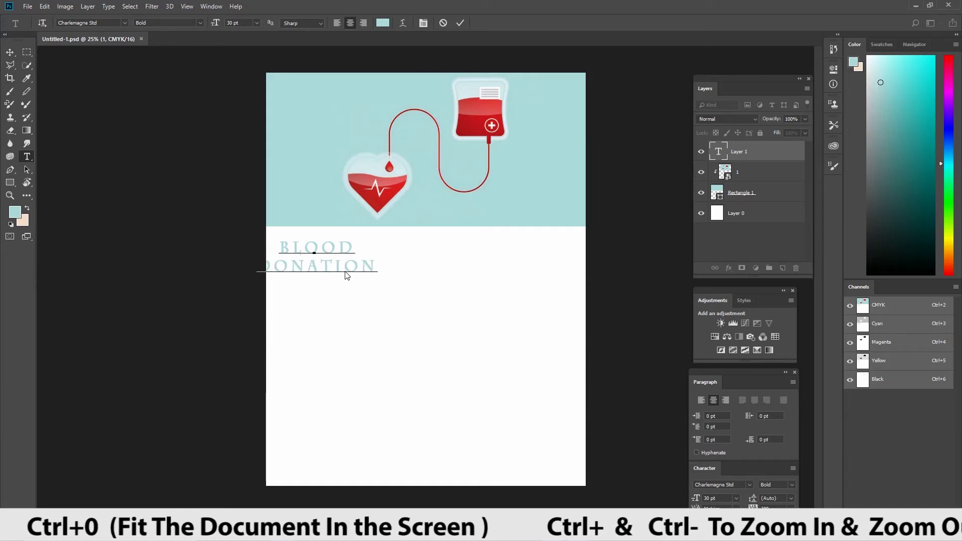
Reset the Character settings to their defaults and shift the Blood Donation text right so it lies fully inside the page
left_click(424, 23)
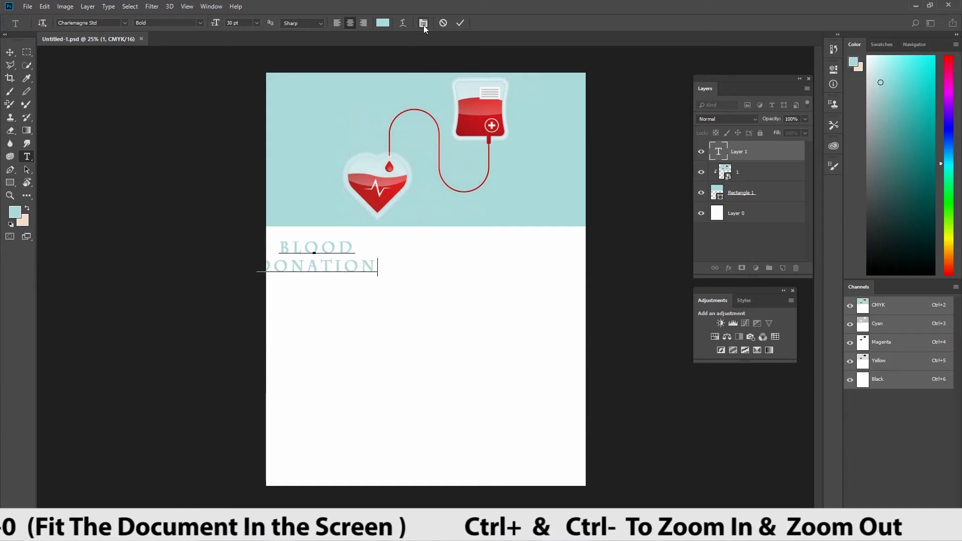
left_click(423, 25)
left_click(793, 467)
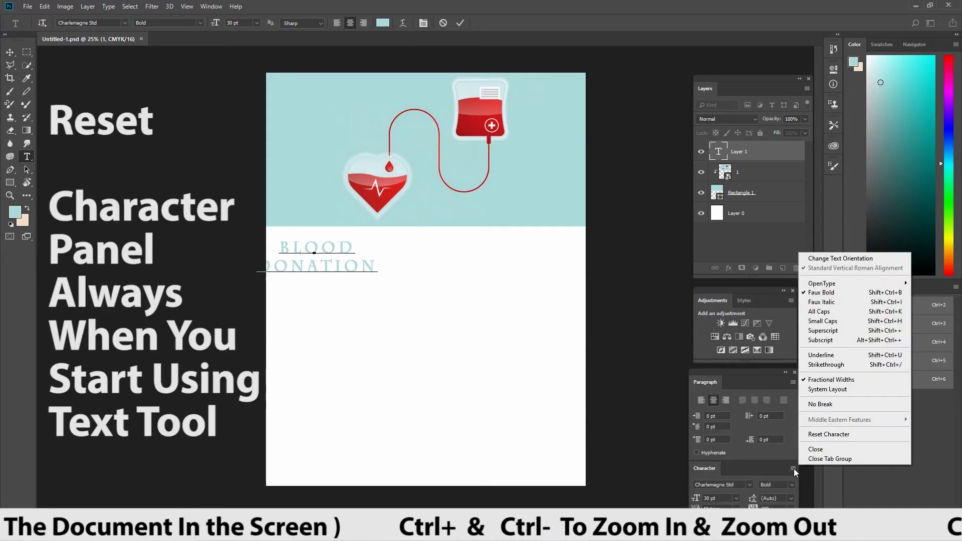
left_click(814, 435)
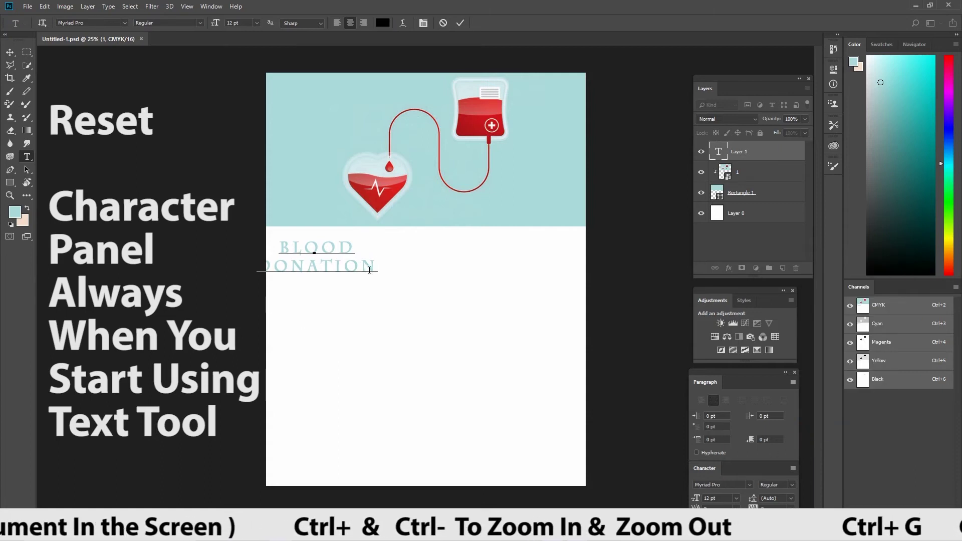
left_click(10, 52)
left_click_drag(313, 273, 350, 274)
Detach the Character panel and place it beside the text, and set the whole Blood Donation text in Myriad Pro Bold
key("t")
left_click(361, 246)
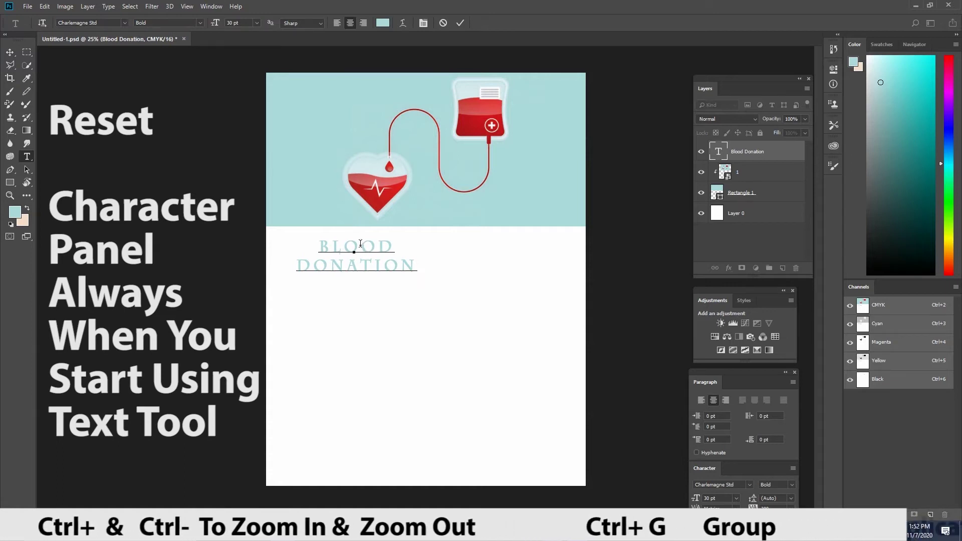
key("ctrl+a")
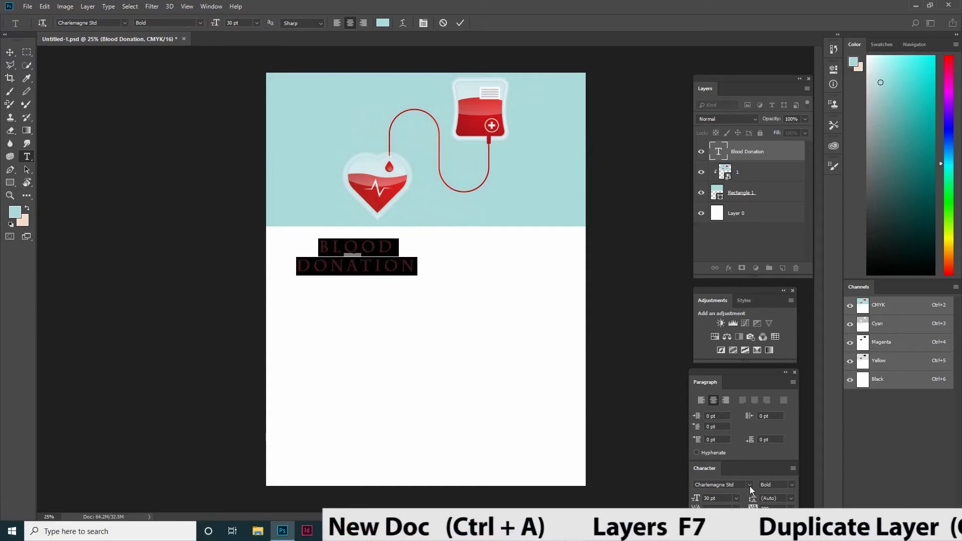
left_click_drag(704, 468, 584, 266)
left_click(622, 280)
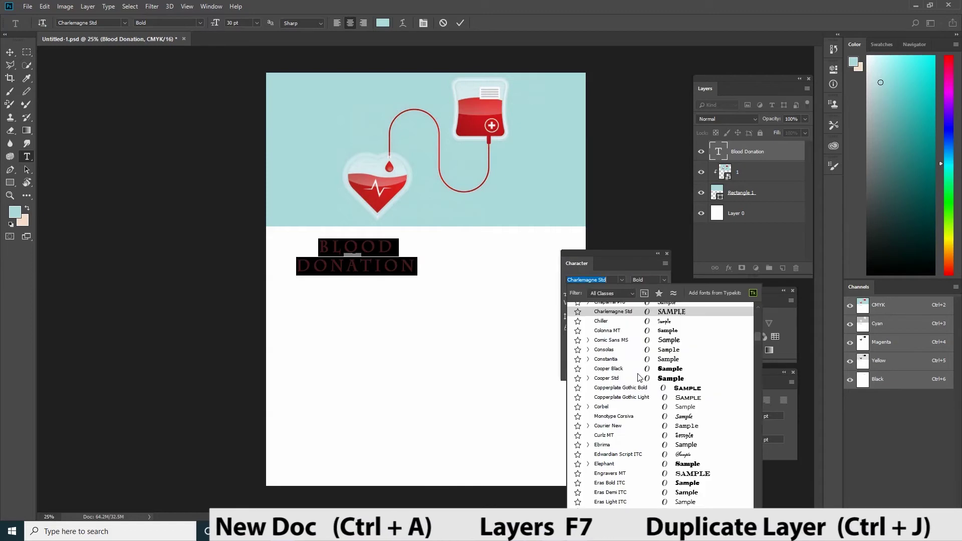
scroll(635, 383, "up", 4)
scroll(621, 362, "up", 12)
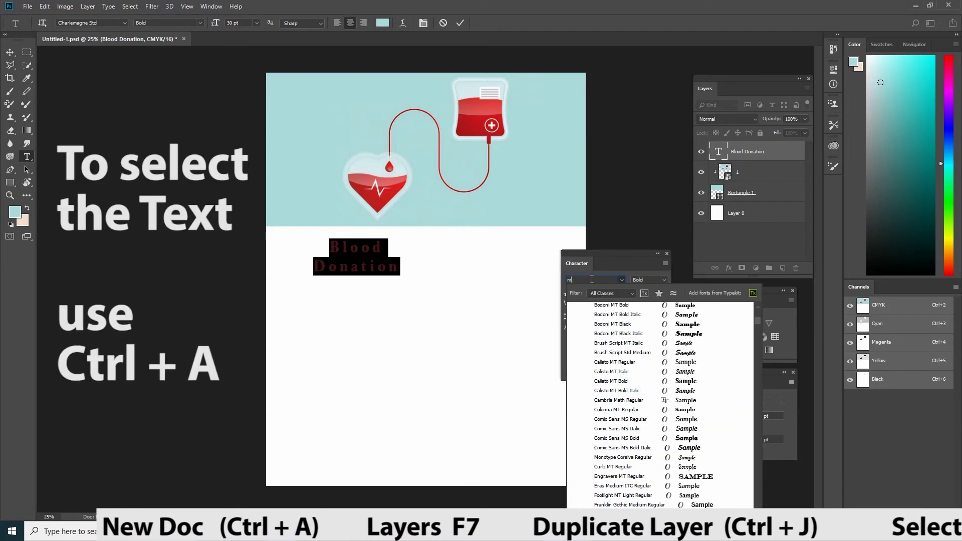
scroll(627, 362, "up", 7)
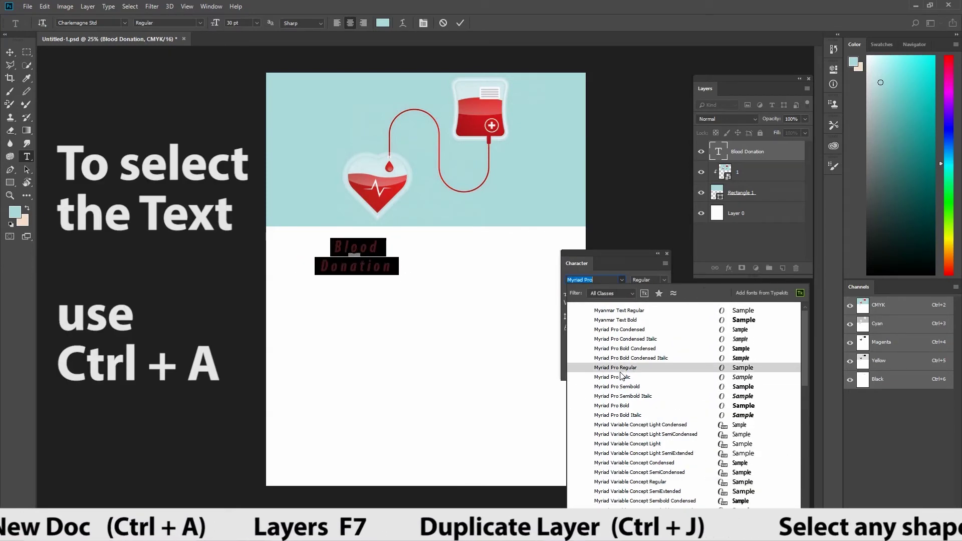
left_click(621, 405)
key("Return")
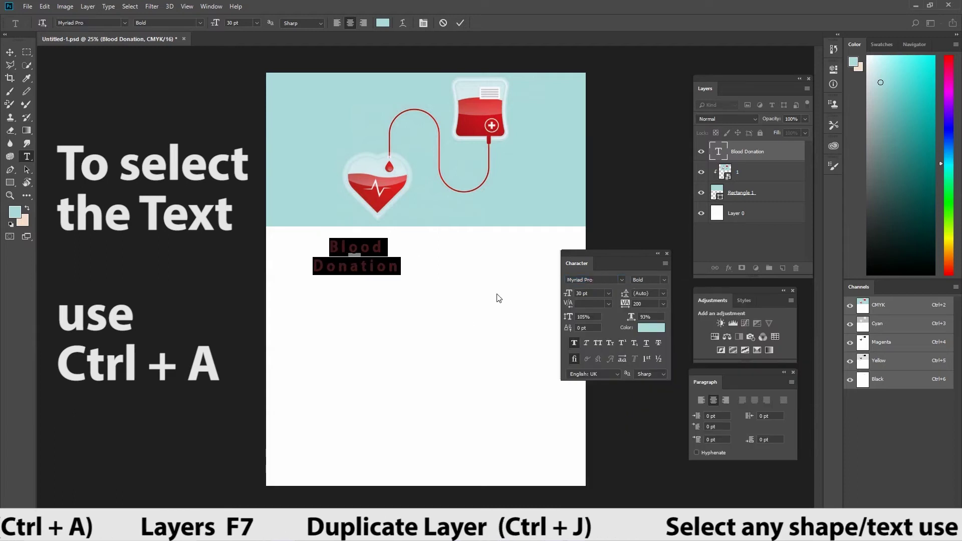
Enlarge the Blood Donation text to 51 pt and commit the edit
key("ctrl+shift+period")
key("ctrl+shift+period")
key("ctrl+shift+period")
key("ctrl+shift+period")
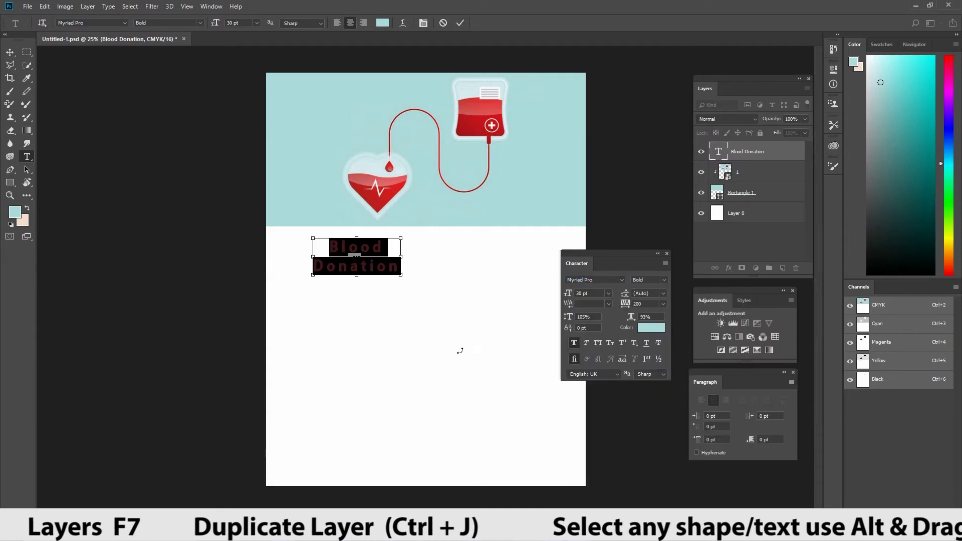
key("ctrl+shift+comma")
key("ctrl+shift+comma")
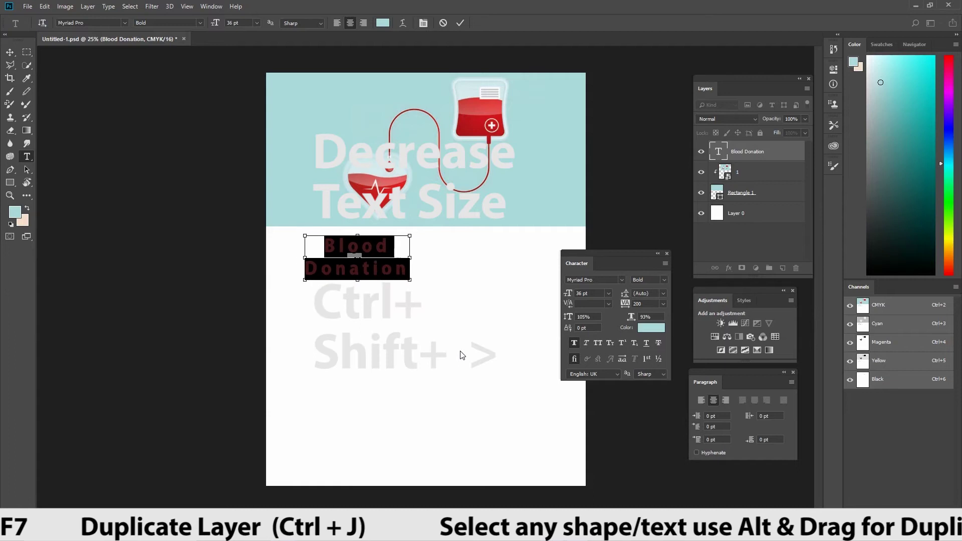
key("ctrl+shift+period")
key("ctrl+shift+period")
key("ctrl+shift+period")
key("ctrl+shift+period")
key("ctrl+shift+period")
key("ctrl+shift+period")
key("ctrl+shift+period")
key("ctrl+shift+period")
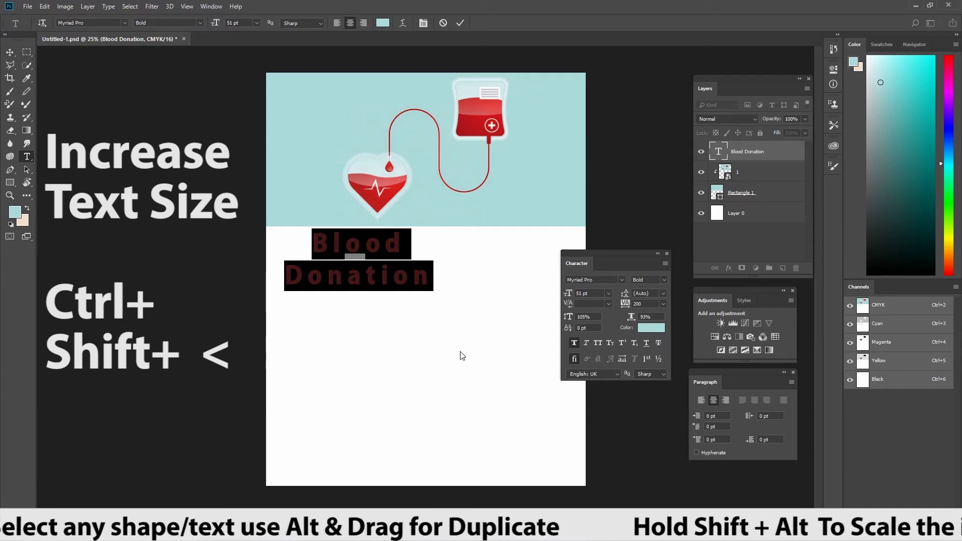
left_click(9, 52)
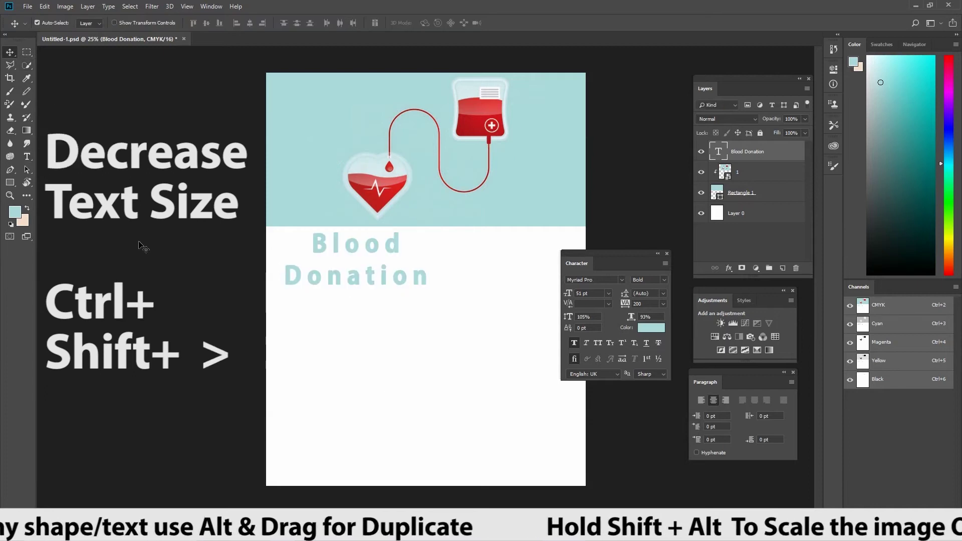
Select the whole Blood Donation text and reset its character formatting to the defaults
double_click(349, 289)
key("ctrl+a")
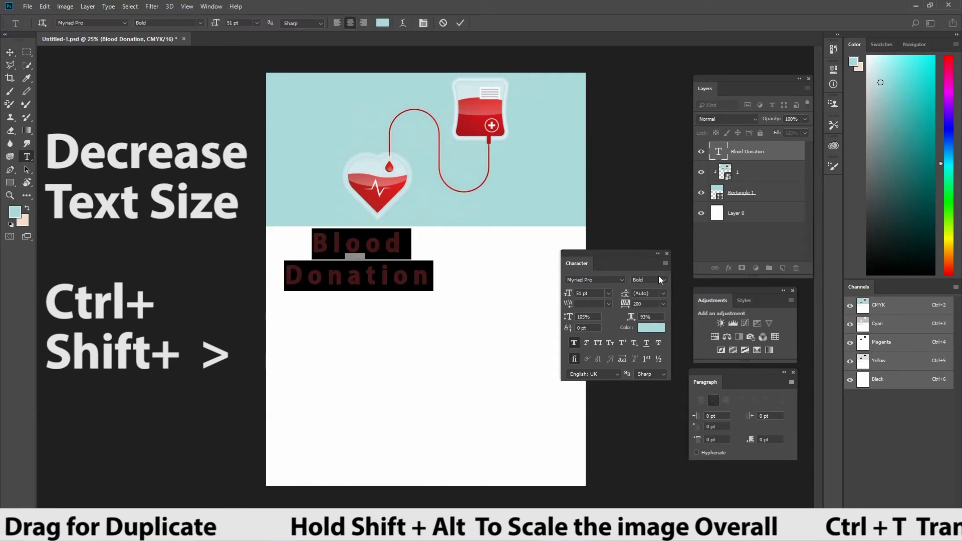
left_click(665, 264)
left_click(701, 442)
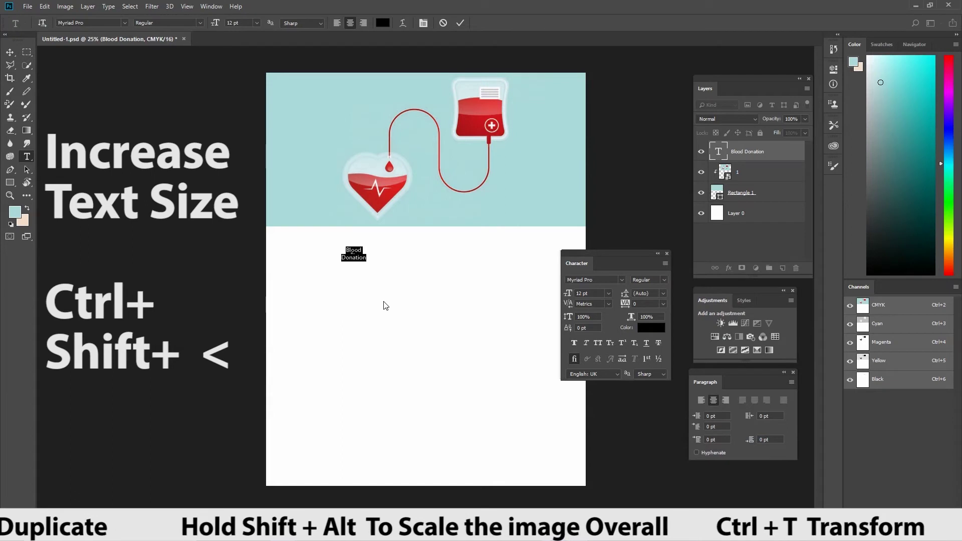
Resize the selected Blood Donation text to 57 pt
key("ctrl+shift+period")
key("ctrl+shift+period")
key("ctrl+shift+period")
key("ctrl+shift+period")
key("ctrl+shift+period")
key("ctrl+shift+period")
key("ctrl+shift+period")
key("ctrl+shift+period")
key("ctrl+shift+period")
key("ctrl+shift+period")
key("ctrl+shift+period")
key("ctrl+shift+period")
key("ctrl+shift+period")
key("ctrl+shift+period")
key("ctrl+shift+period")
key("ctrl+shift+period")
key("ctrl+shift+period")
key("ctrl+shift+period")
key("ctrl+shift+period")
key("ctrl+shift+period")
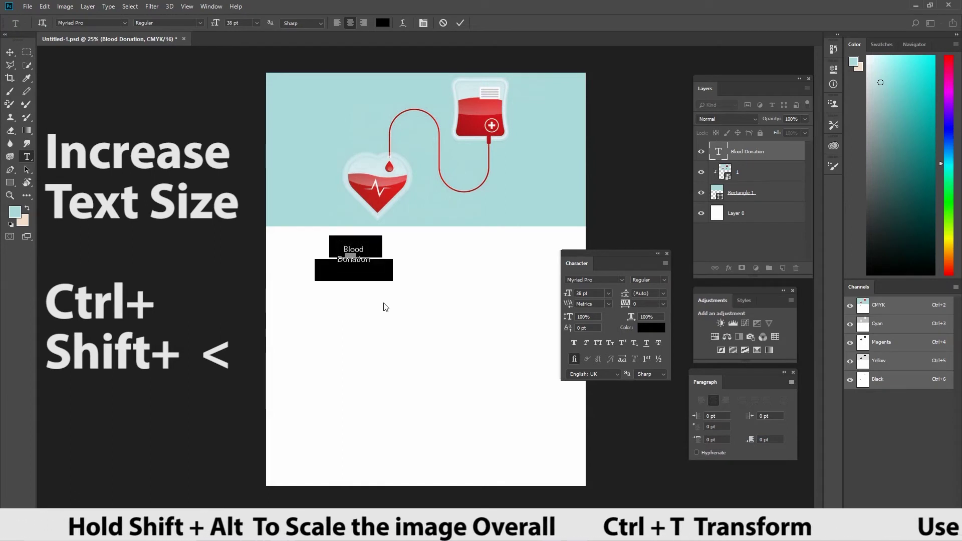
key("ctrl+shift+period")
key("ctrl+shift+period")
key("ctrl+shift+period")
key("ctrl+shift+period")
key("ctrl+shift+period")
key("ctrl+shift+period")
key("ctrl+shift+period")
key("ctrl+shift+period")
key("ctrl+shift+period")
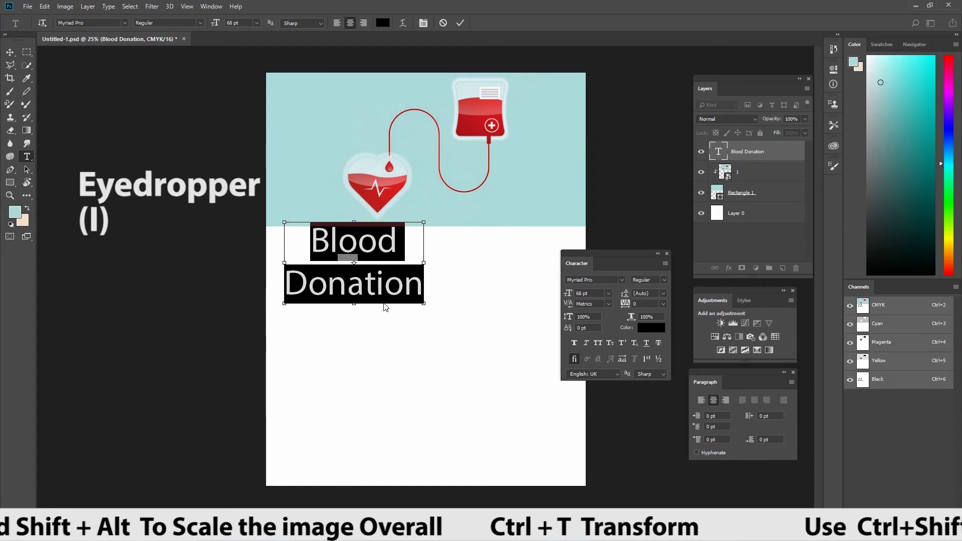
key("ctrl+shift+comma")
key("ctrl+shift+comma")
key("ctrl+shift+comma")
key("ctrl+shift+comma")
key("ctrl+shift+comma")
key("ctrl+shift+comma")
key("ctrl+shift+comma")
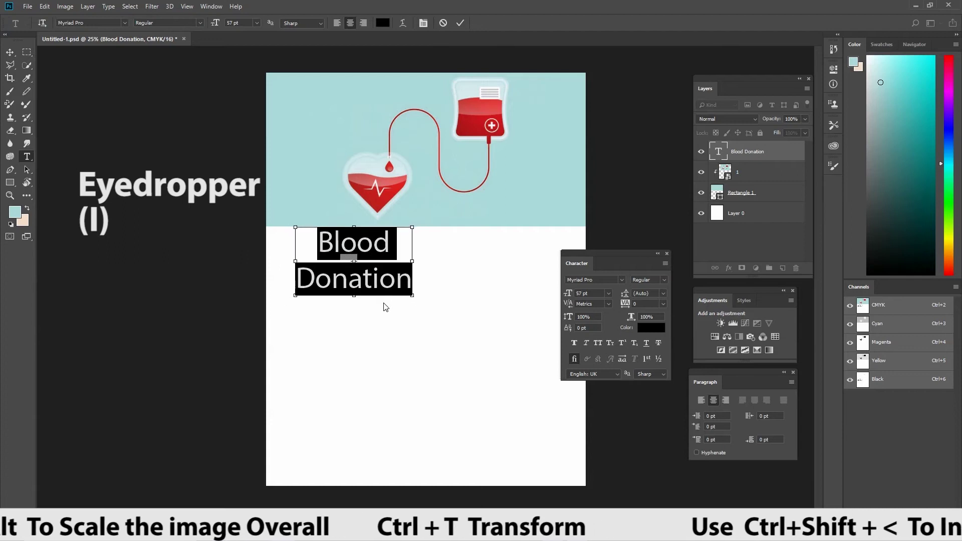
Reduce the selected Blood Donation heading to 54 pt and set its weight to Bold
key("ctrl+shift+comma")
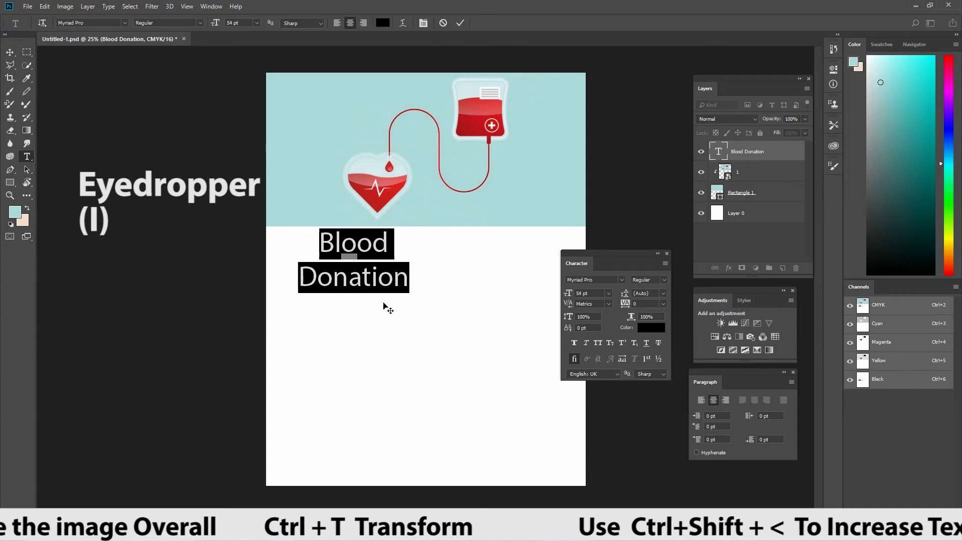
left_click(663, 281)
left_click(647, 353)
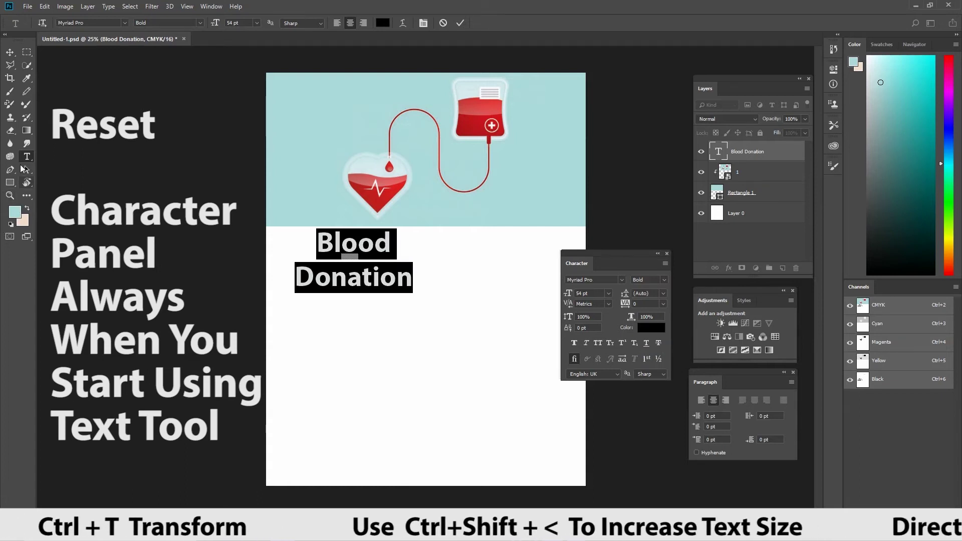
Sample the red of the heart illustration as the foreground color
left_click(26, 80)
left_click(75, 79)
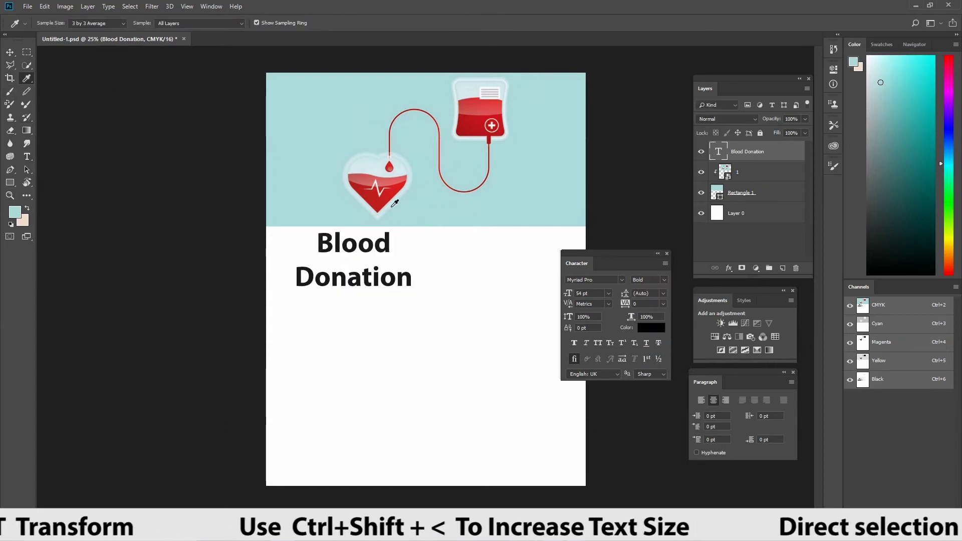
left_click(359, 183)
left_click(9, 53)
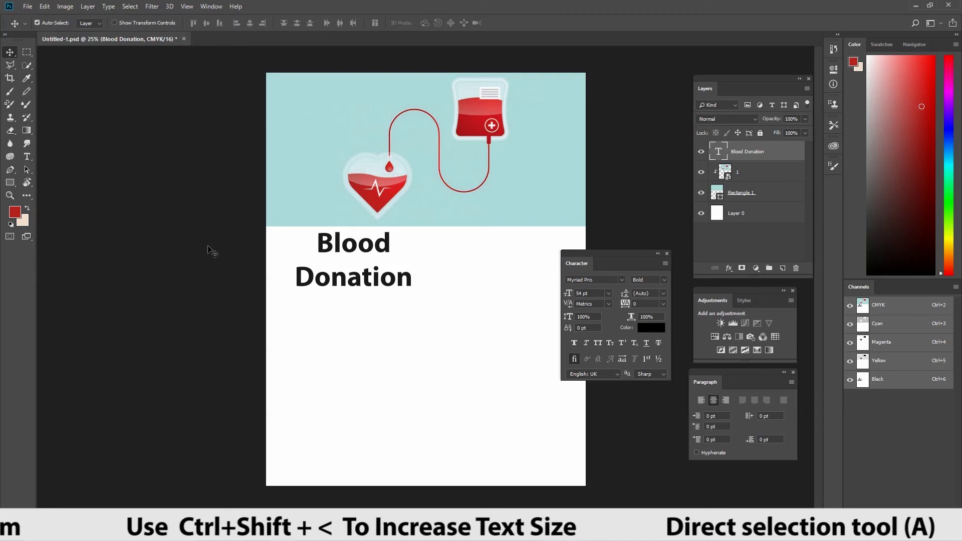
Recolor the whole Blood Donation text with the red sampled from the heart illustration (#c32b27)
key("t")
left_click(355, 250)
key("ctrl+a")
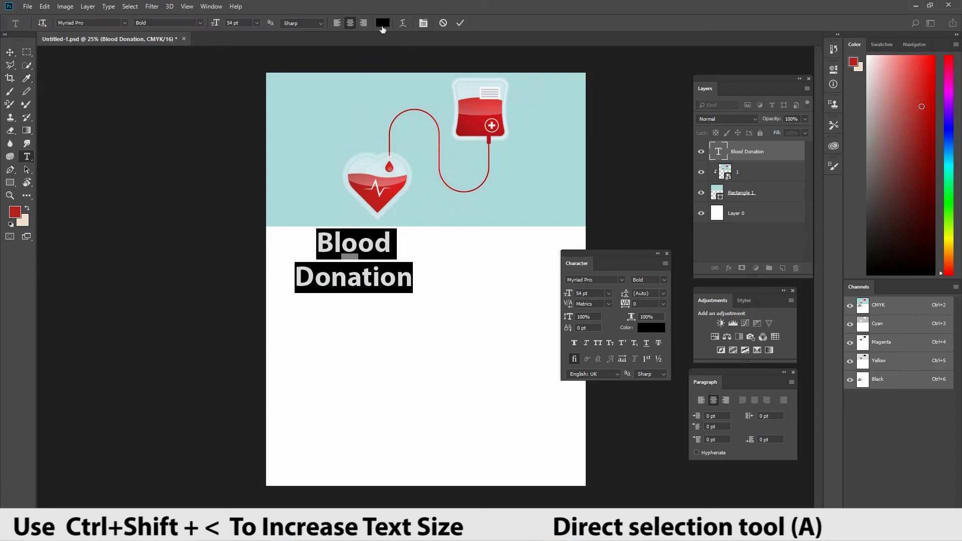
left_click(382, 24)
left_click(361, 184)
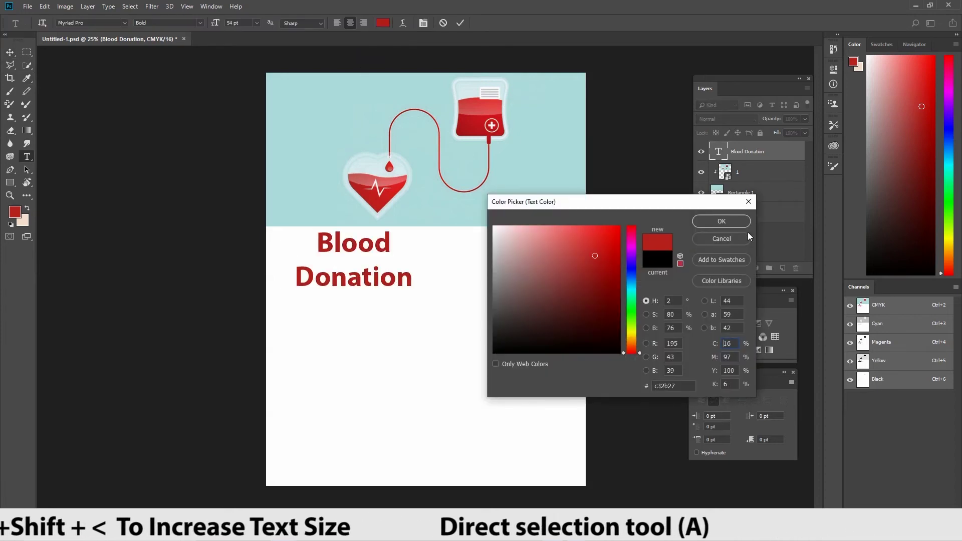
left_click(732, 226)
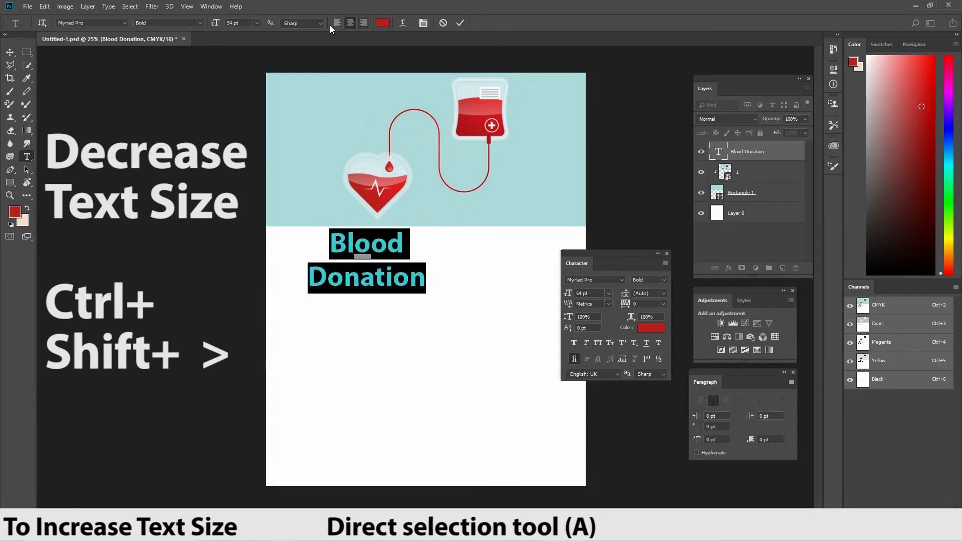
Left-align the Blood Donation heading and reposition it just below the teal band, toward the page's left side
left_click(700, 404)
left_click(10, 52)
left_click_drag(415, 251, 386, 256)
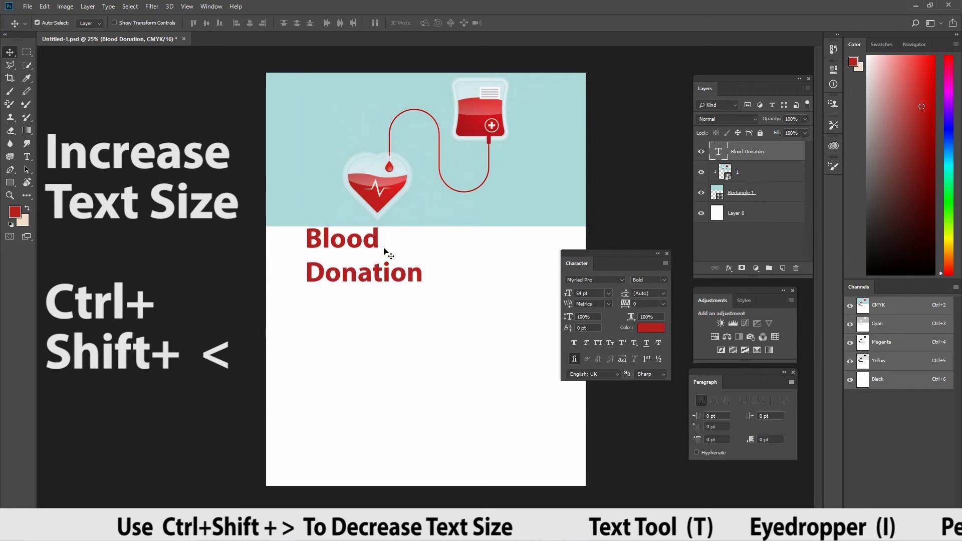
Add a separate text line below the heading reading “Give Blood Give Life”, including the curly quotation marks
key("t")
left_click(361, 341)
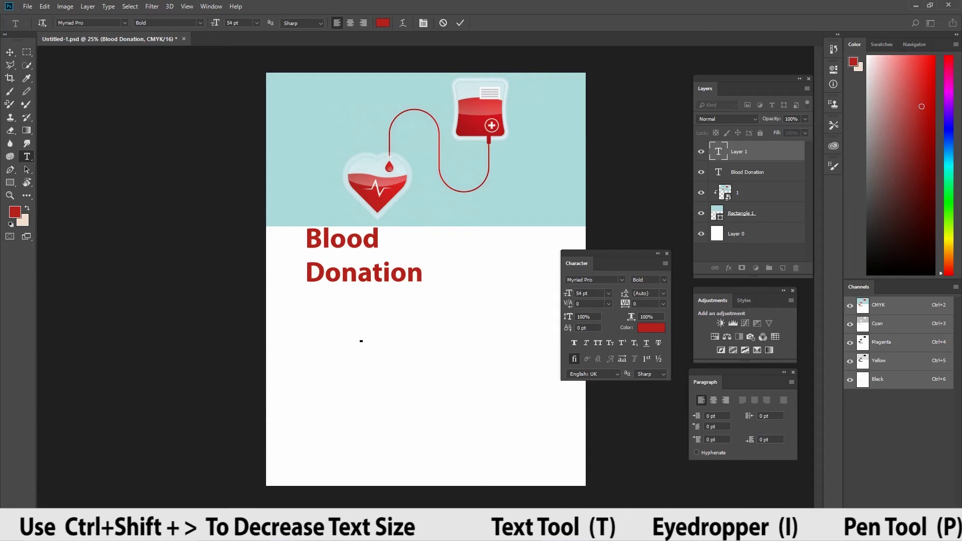
type("Give")
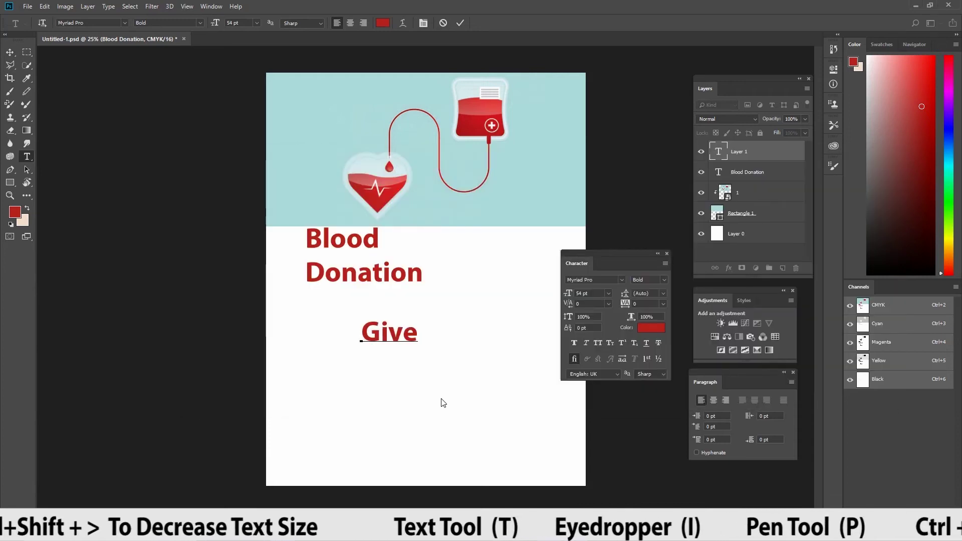
type(" Blood Give")
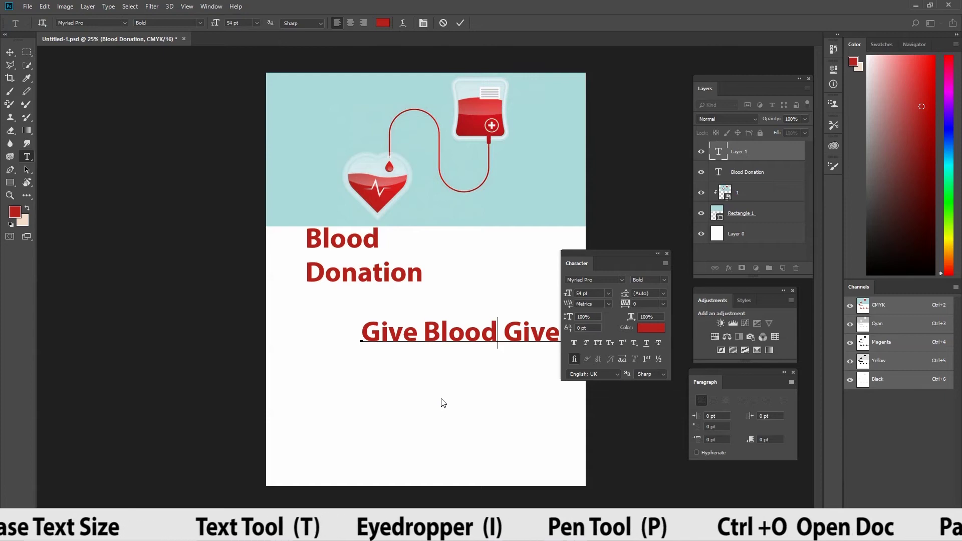
key("Home")
type("“")
Reduce the “Give Blood Give Life” slogan to 37 pt and move it to the middle of the page below the heading
key("ctrl+a")
key("ctrl+shift+comma")
key("ctrl+shift+comma")
key("ctrl+shift+comma")
key("ctrl+shift+comma")
key("ctrl+shift+comma")
key("ctrl+shift+comma")
key("ctrl+shift+comma")
key("ctrl+shift+comma")
key("ctrl+shift+comma")
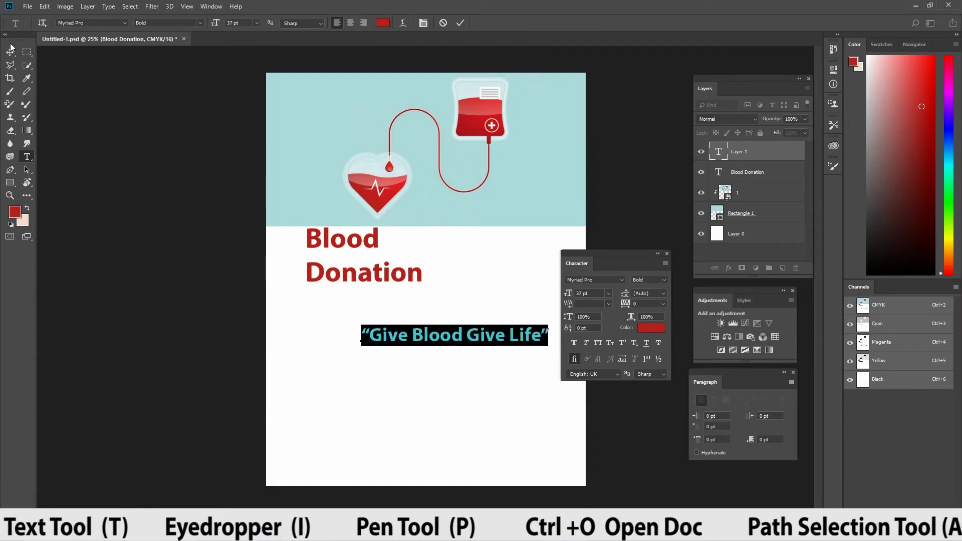
left_click(10, 51)
left_click_drag(465, 347, 432, 336)
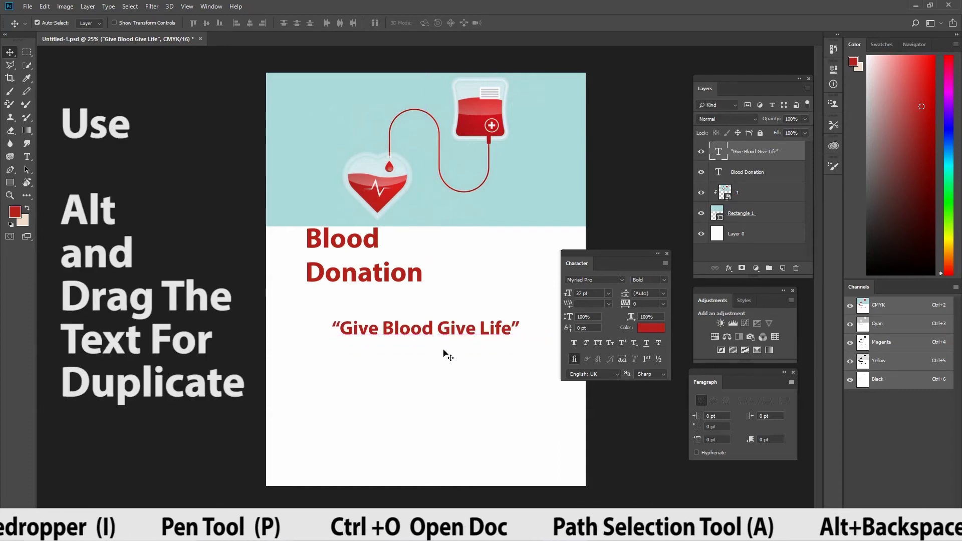
Duplicate the slogan directly below itself and replace the copy's wording with Health Care Centre at 28 pt
left_click_drag(443, 345, 441, 379)
key("t")
left_click(439, 366)
key("Delete")
key("Delete")
key("Delete")
key("Delete")
key("Delete")
key("Delete")
key("Delete")
key("Delete")
key("Delete")
key("Delete")
key("BackSpace")
key("BackSpace")
key("BackSpace")
key("BackSpace")
key("BackSpace")
key("BackSpace")
key("BackSpace")
key("BackSpace")
key("BackSpace")
key("BackSpace")
key("BackSpace")
key("BackSpace")
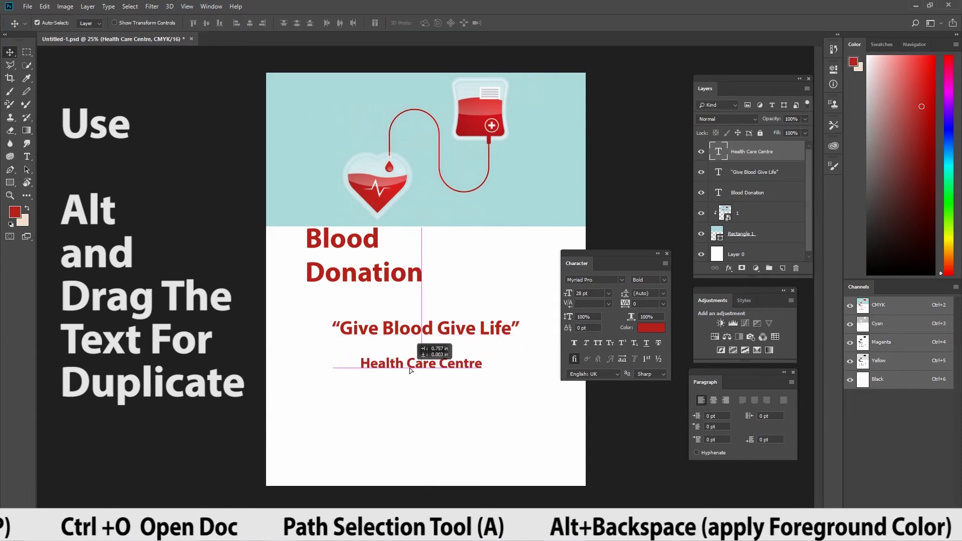
Center the Health Care Centre line beneath the slogan by eye and shift the slogan slightly upward
left_click_drag(424, 364, 410, 369)
left_click_drag(425, 334, 426, 329)
left_click(436, 370)
Duplicate the Health Care Centre line below itself and replace the copy's wording with 9am - 5pm, November 15th
left_click_drag(436, 369, 397, 392)
key("t")
left_click(410, 386)
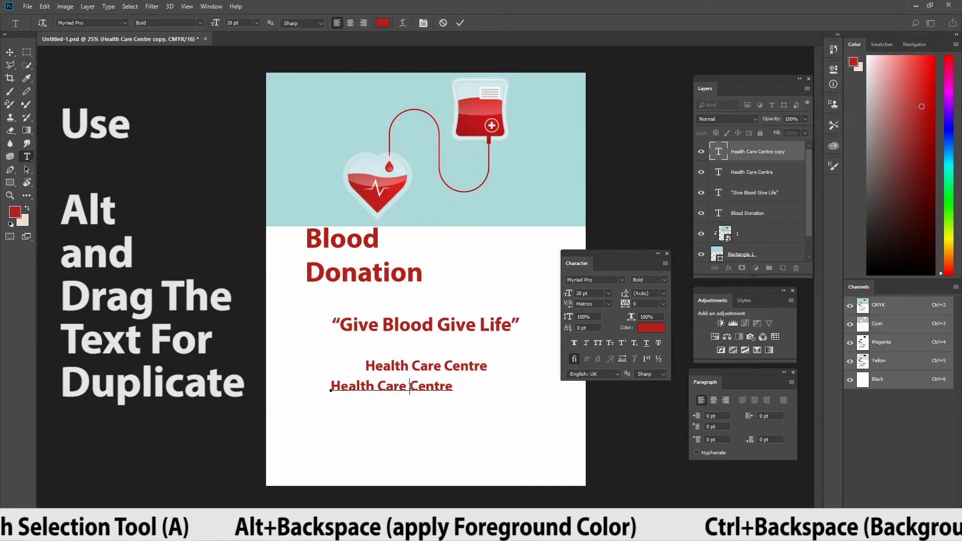
key("Delete")
key("Delete")
key("Delete")
key("Delete")
key("Delete")
key("Delete")
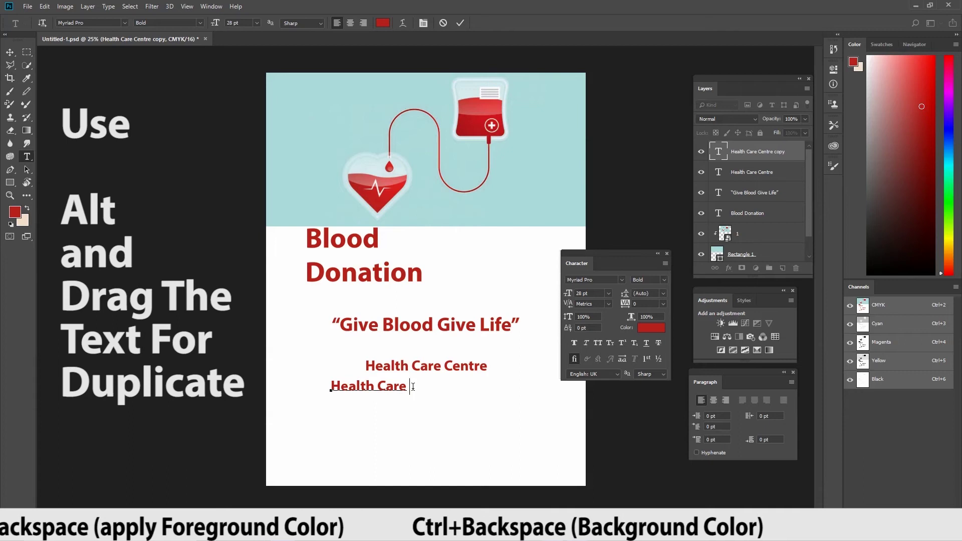
key("BackSpace")
key("BackSpace")
key("BackSpace")
key("BackSpace")
key("BackSpace")
key("BackSpace")
key("BackSpace")
key("BackSpace")
key("BackSpace")
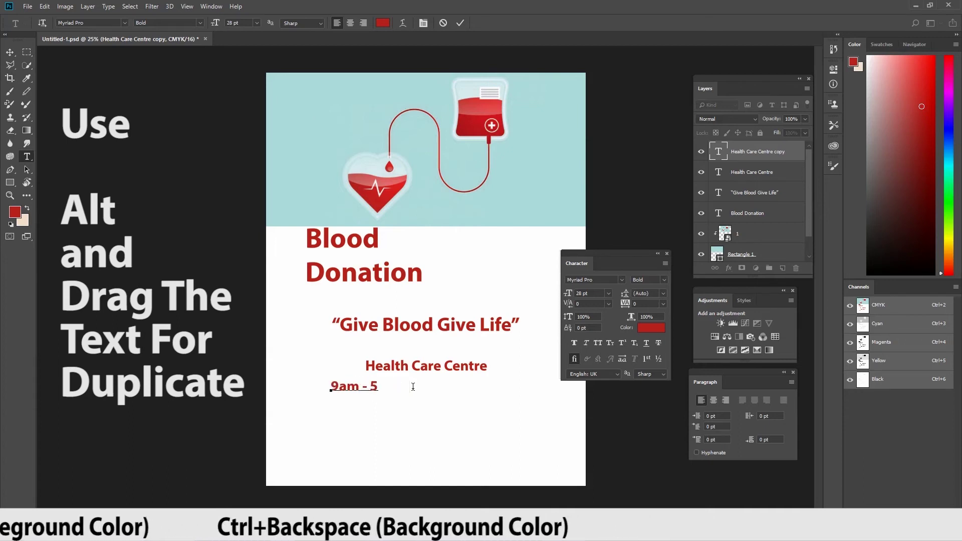
type("pm, N")
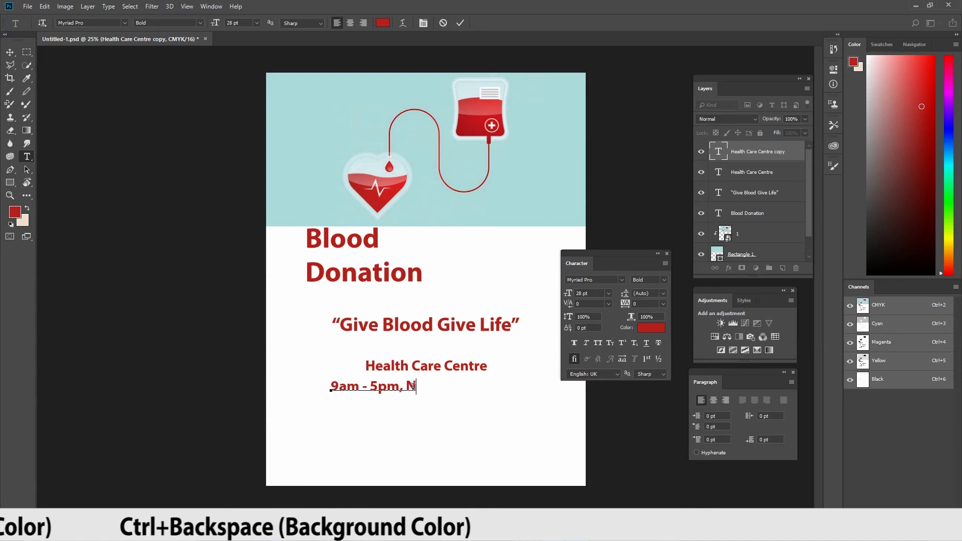
type("ovember 1")
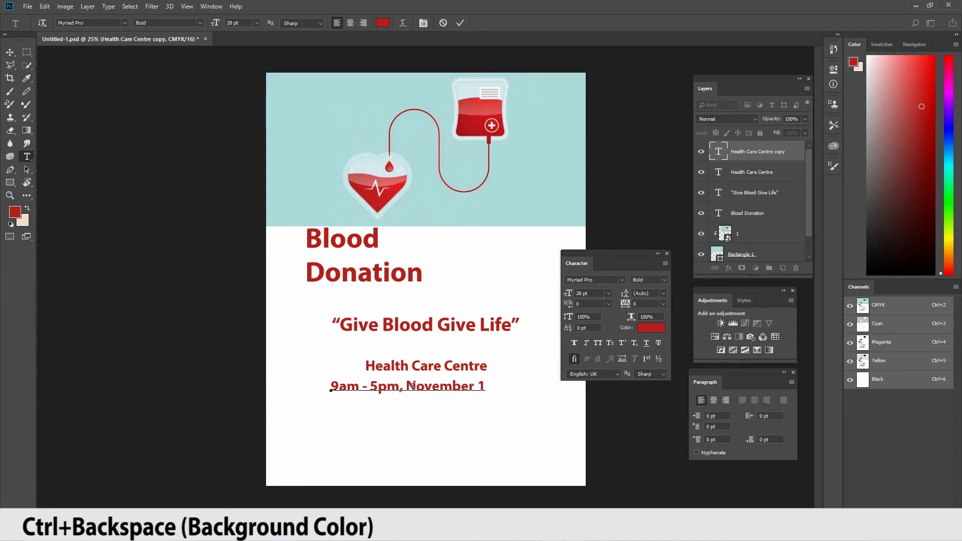
type("5th")
Make the "th" after November 15 superscript at 36 pt and commit the text edit
left_click_drag(508, 387, 491, 387)
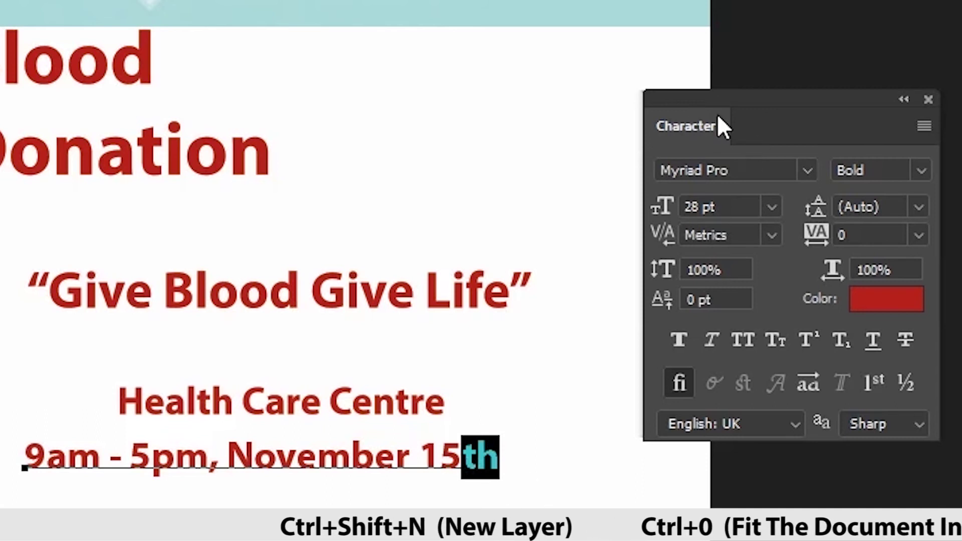
left_click(808, 345)
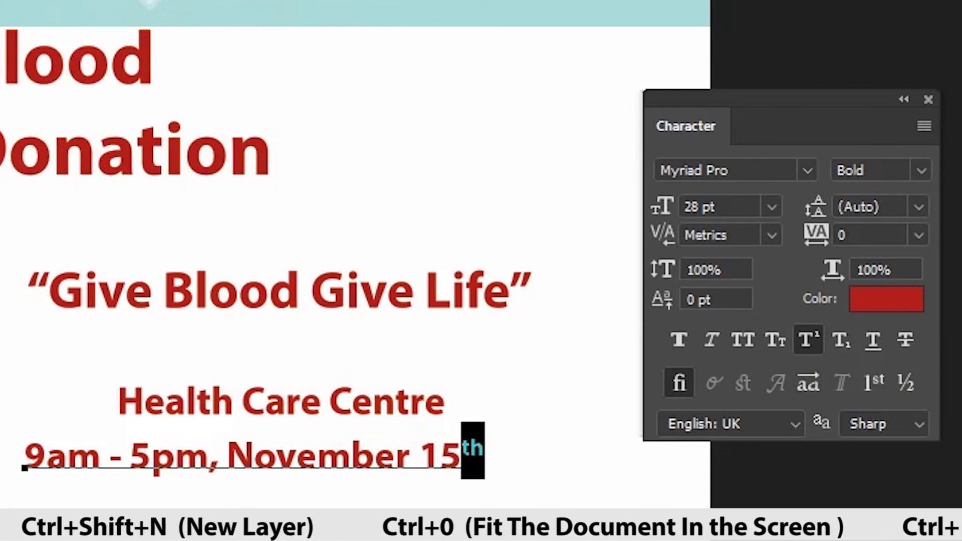
key("ctrl")
key("ctrl+shift+period")
key("ctrl+shift+period")
key("ctrl+shift+period")
key("ctrl+shift+period")
key("ctrl+shift+period")
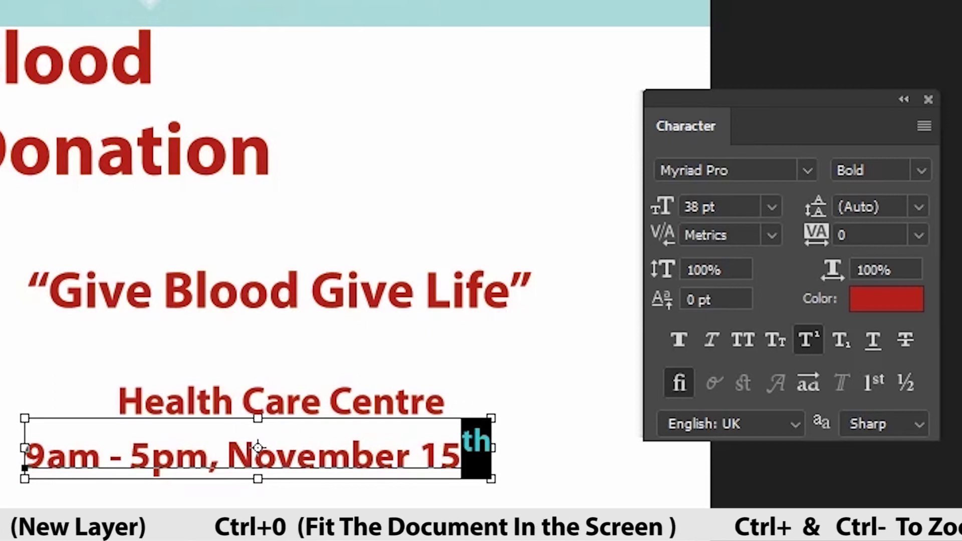
key("ctrl+shift+comma")
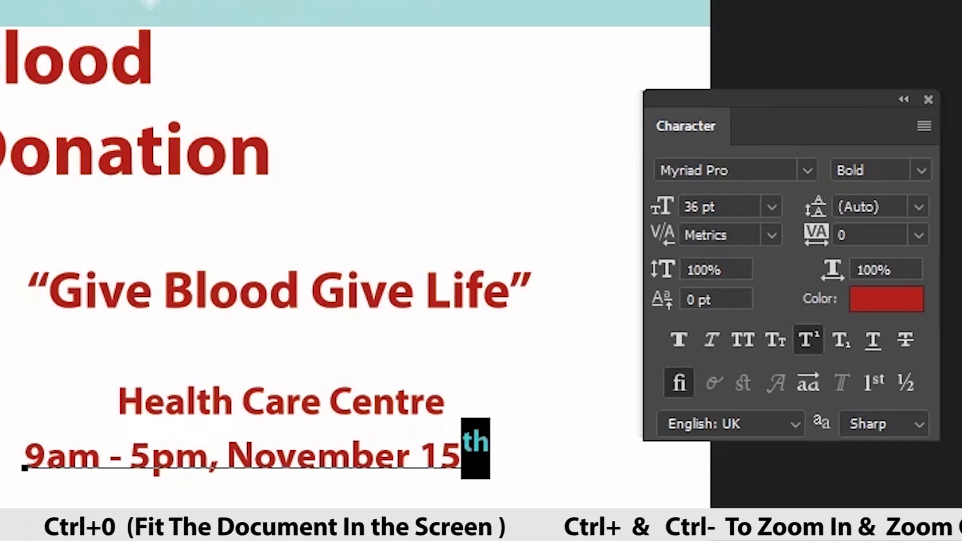
key("ctrl+Return")
Move the date line under Health Care Centre, align the slogan, centre and date lines by their horizontal centers, and deselect them
left_click_drag(443, 392, 454, 395)
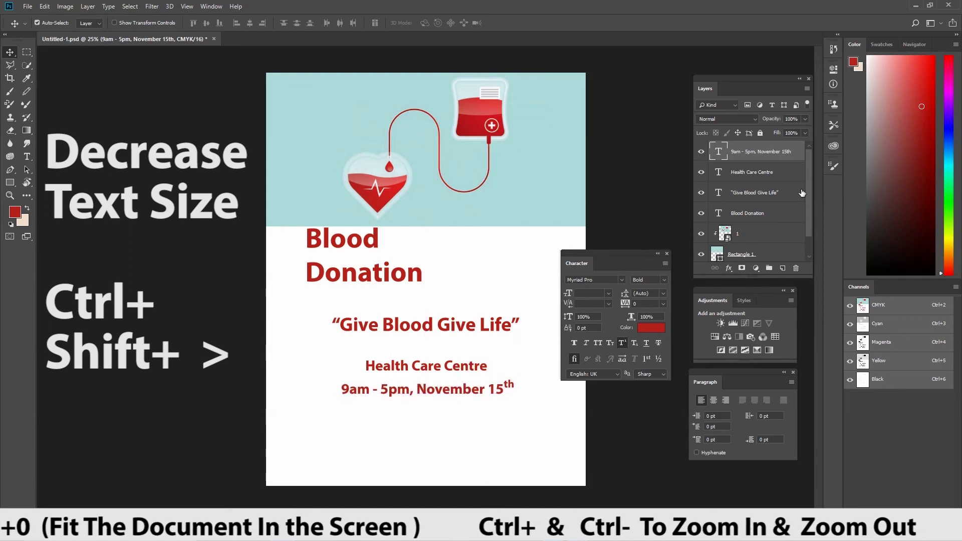
left_click(752, 196, "shift")
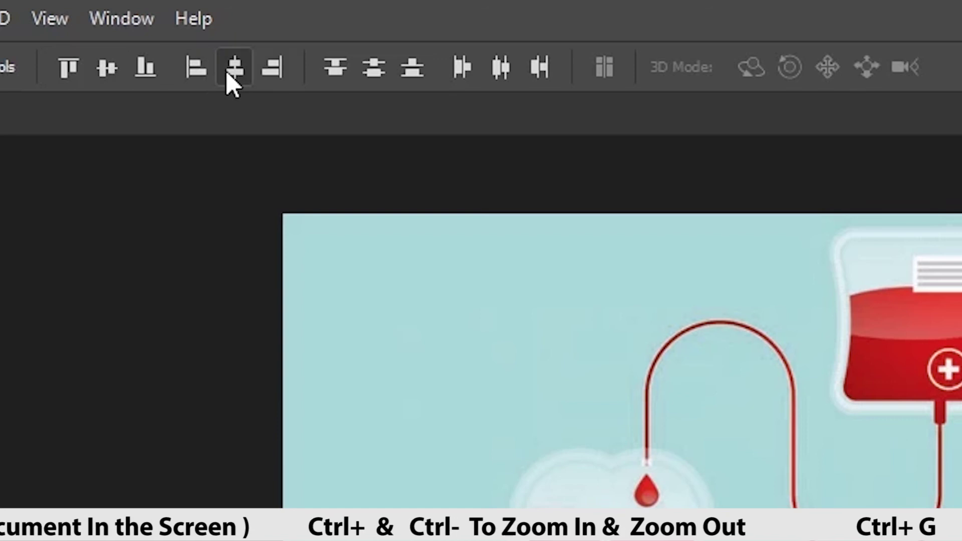
left_click(227, 74)
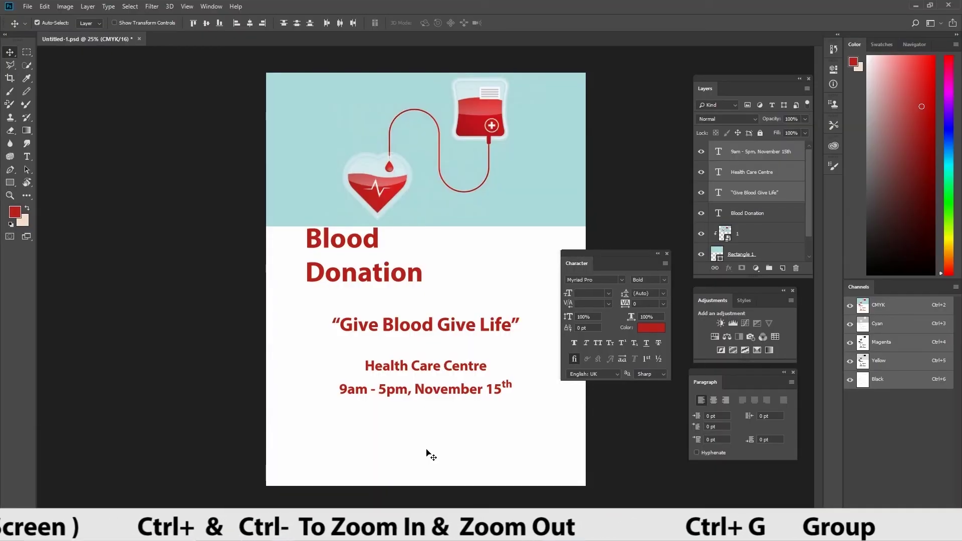
left_click(79, 231)
Draw a rectangle about 1296 × 188 px near the bottom of the page, with a white fill and red stroke
left_click(10, 182)
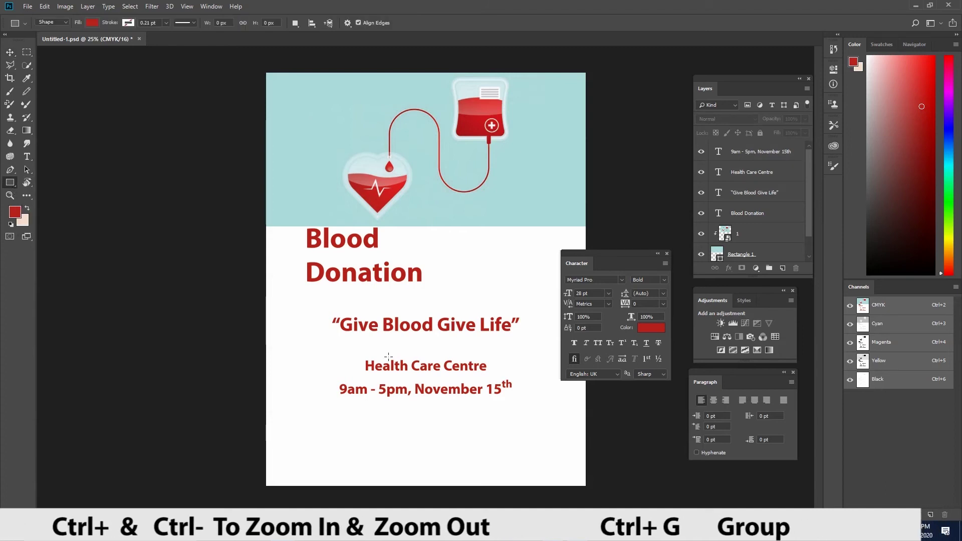
left_click(128, 22)
left_click(104, 43)
left_click(93, 23)
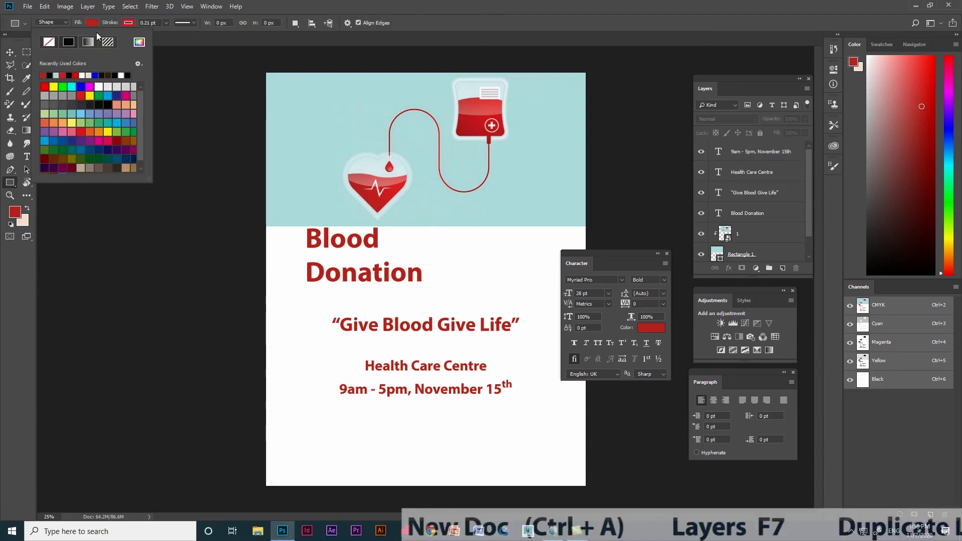
left_click(121, 76)
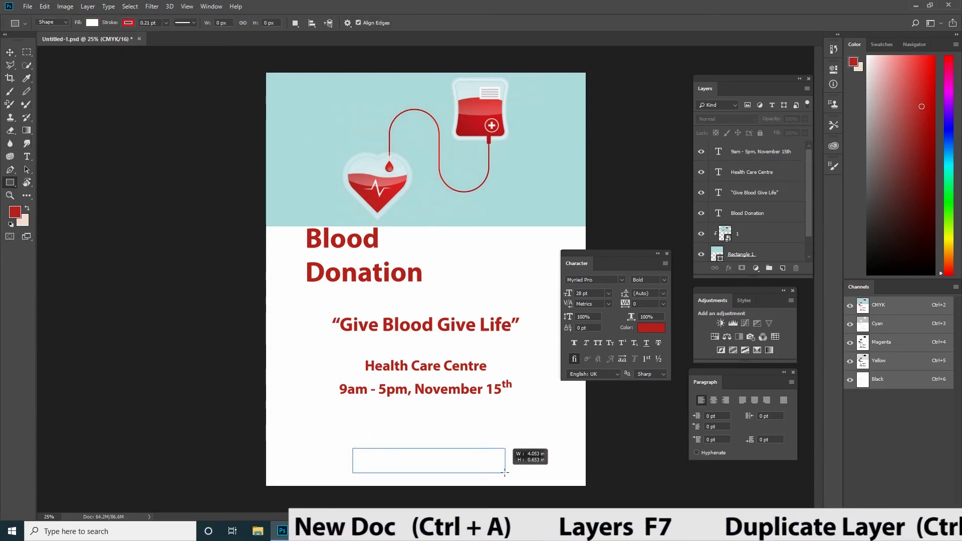
left_click_drag(505, 472, 515, 471)
Thicken the bottom rectangle's stroke to about 2.43 pt and change the stroke color to black
left_click_drag(167, 24, 169, 36)
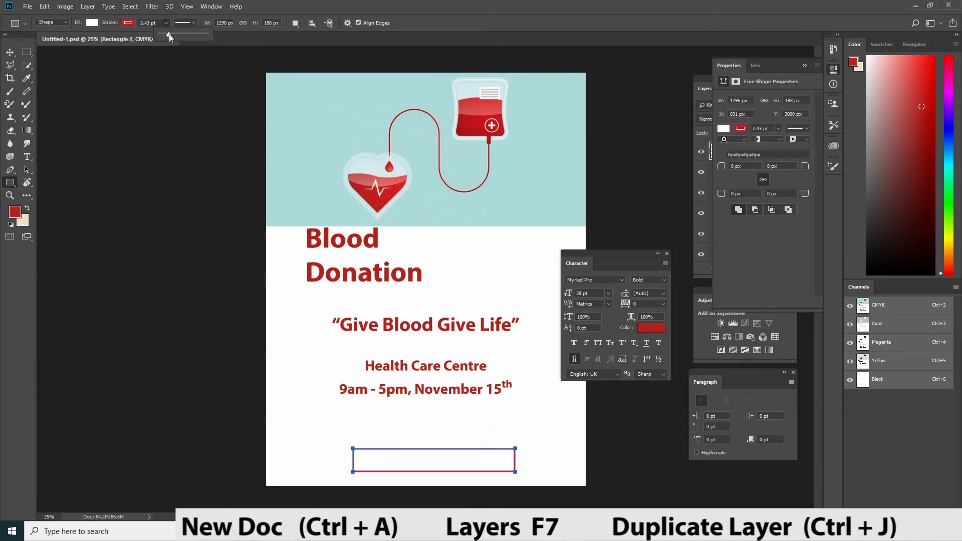
left_click(129, 23)
left_click(92, 74)
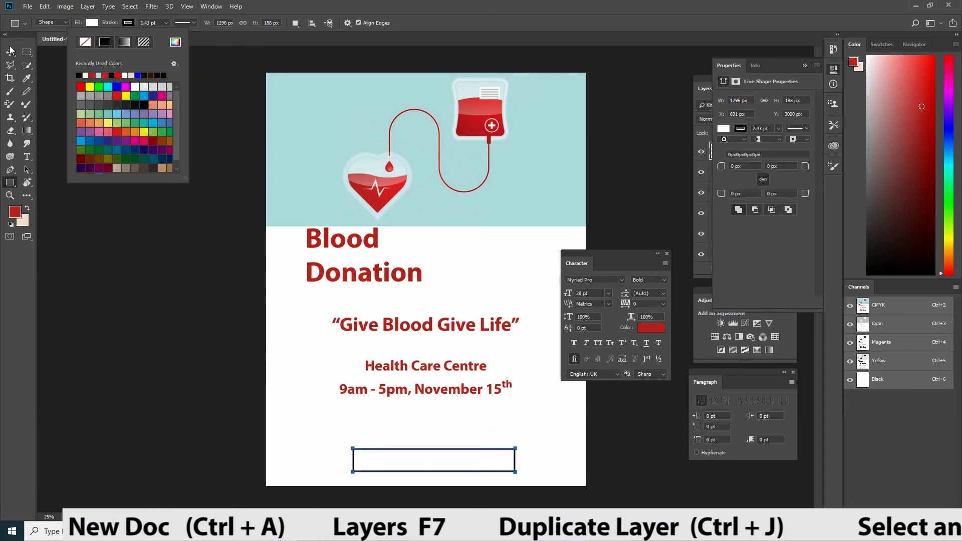
Nudge the outlined rectangle slightly upward to about Y 2972 px
key("v")
key("Up")
key("Up")
key("Up")
key("Up")
key("Up")
key("Up")
key("Up")
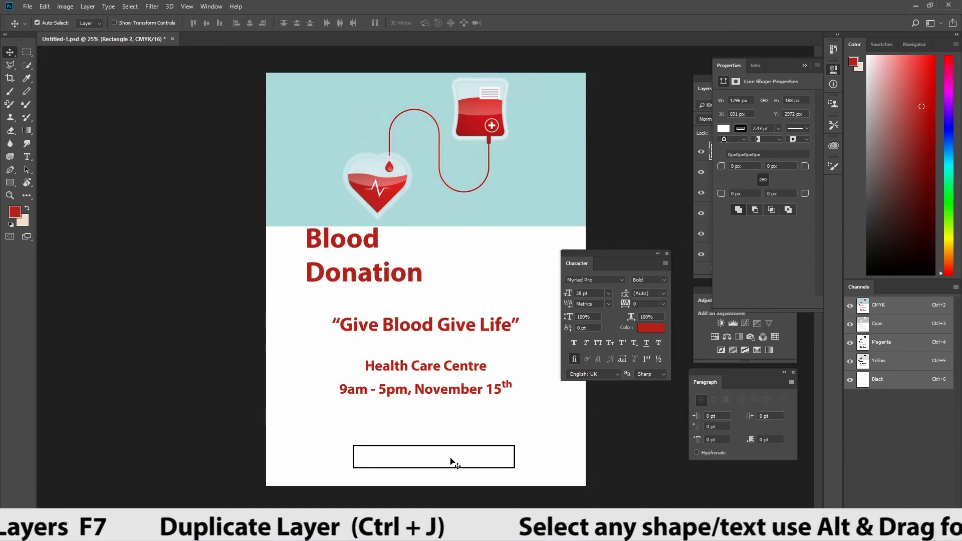
key("t")
left_click(366, 457)
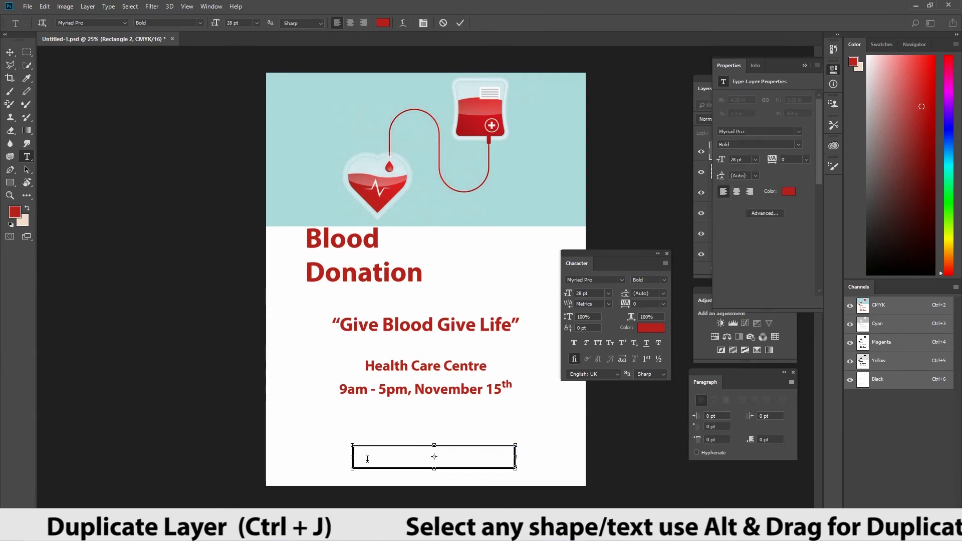
type("www.Healthcarecentre")
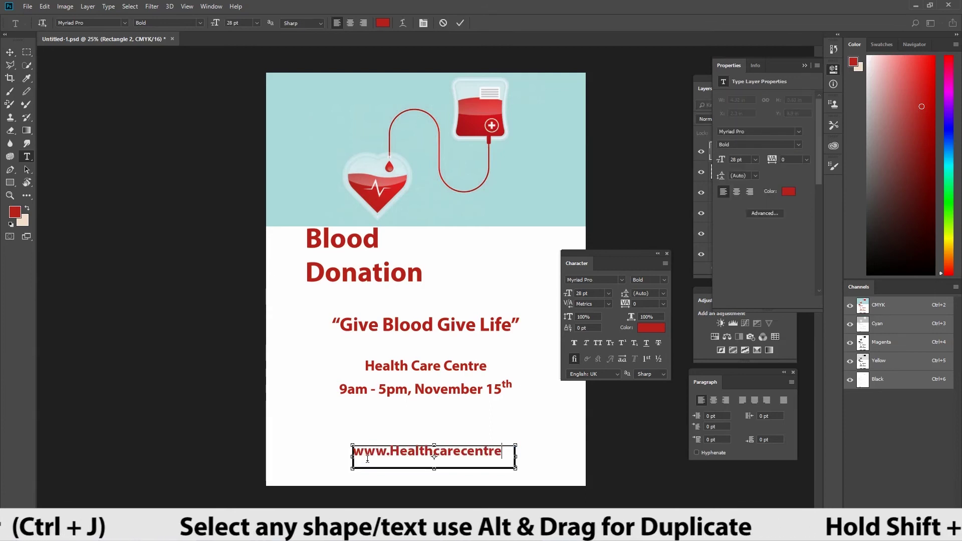
key("ctrl+a")
key("ctrl+shift+comma")
key("ctrl+shift+comma")
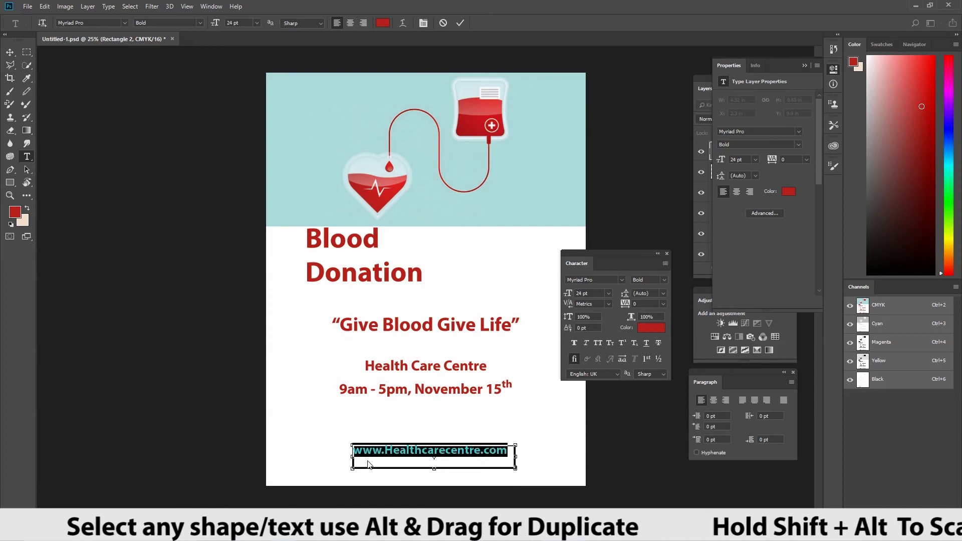
Reduce the website address text to 22 pt and center it inside the outlined rectangle
left_click(10, 52)
left_click_drag(454, 451, 459, 457)
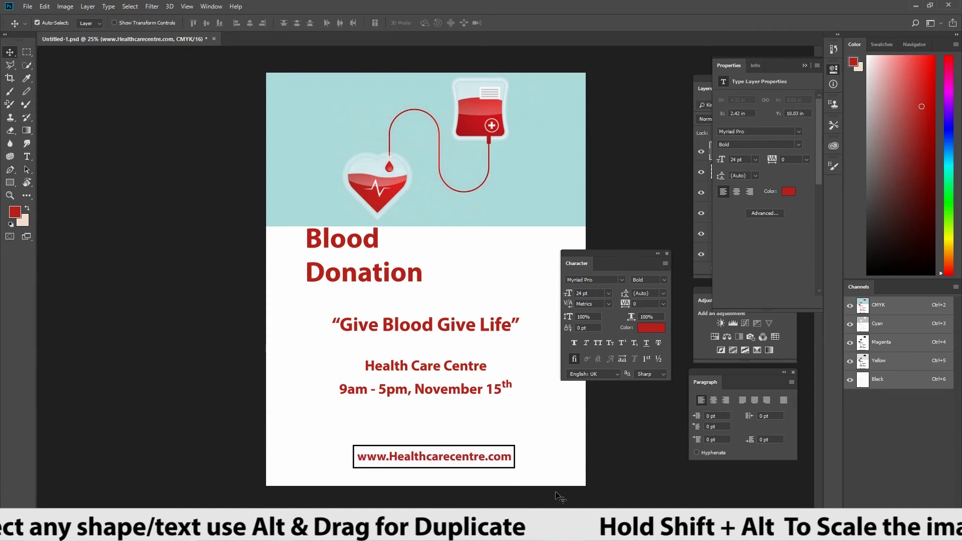
double_click(491, 458)
key("ctrl+a")
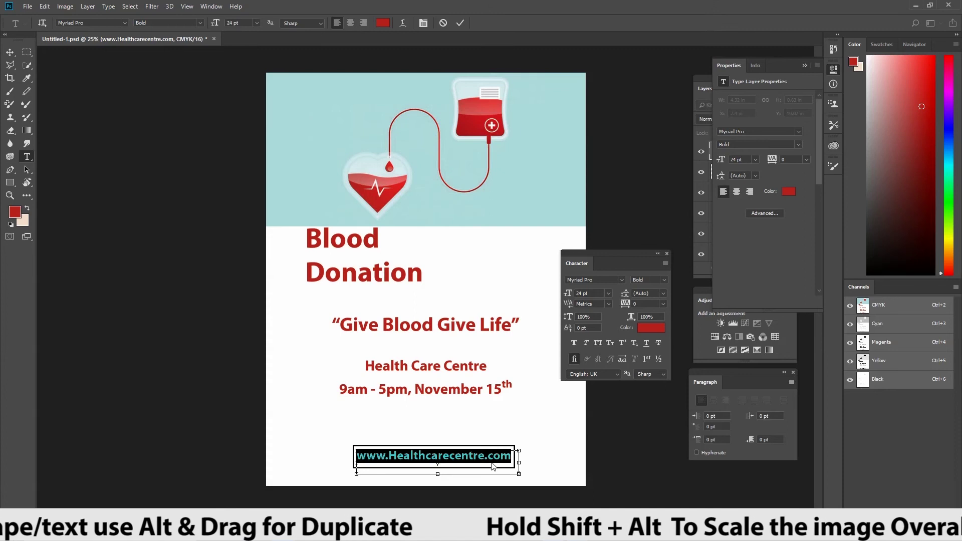
key("ctrl+shift+comma")
left_click(10, 52)
key("shift+Right")
key("shift+Right")
key("shift+Right")
key("shift+Right")
key("shift+Right")
key("shift+Right")
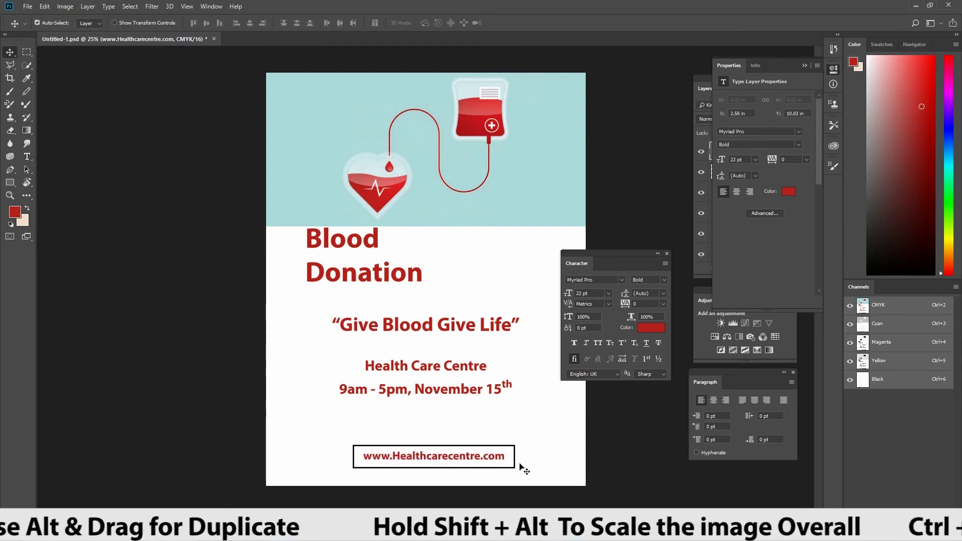
Recolor the website address text black
double_click(489, 459)
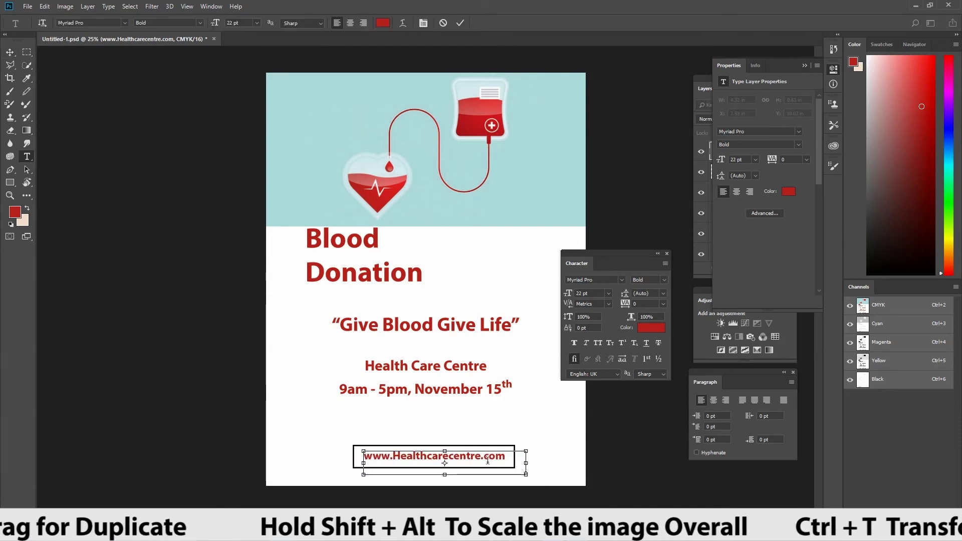
key("ctrl+a")
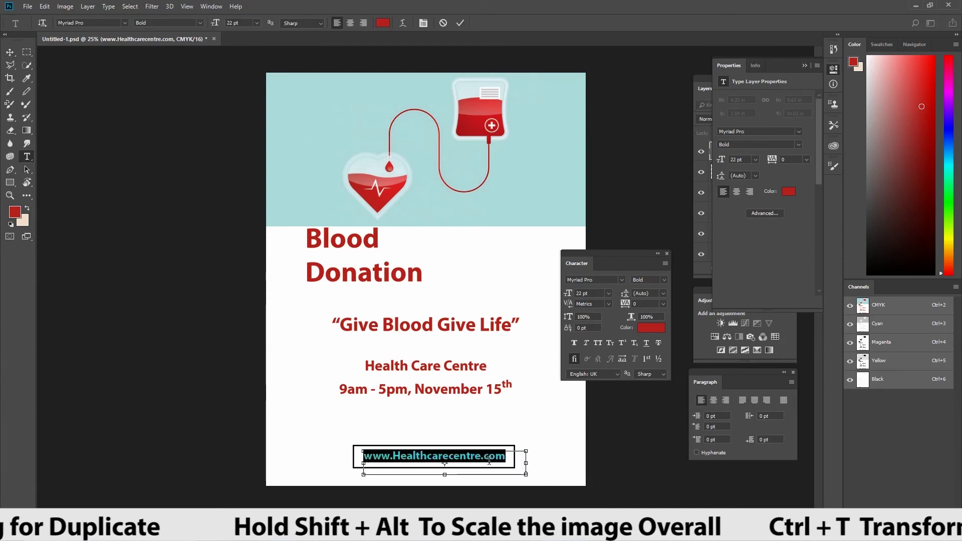
left_click(13, 215)
left_click(578, 349)
left_click(700, 224)
left_click(10, 52)
left_click(343, 350)
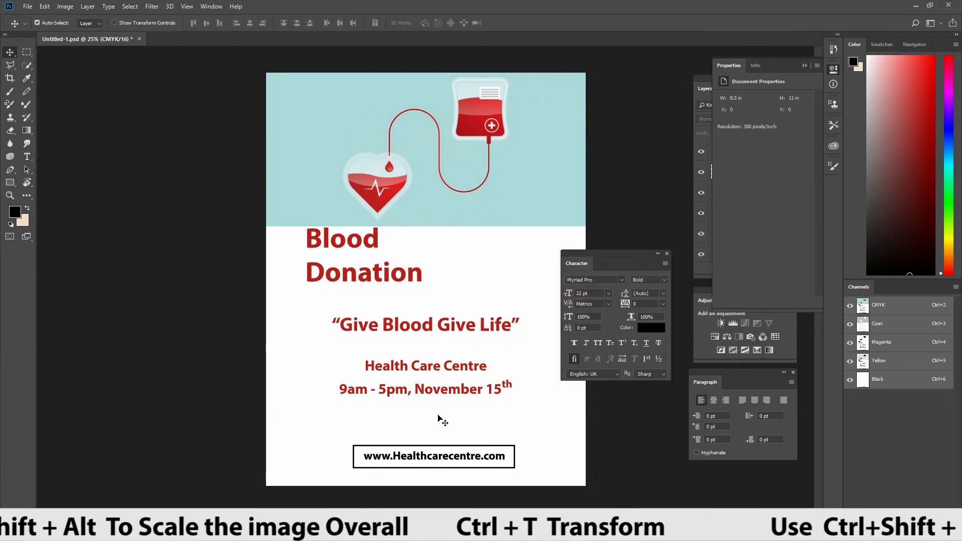
Group the website text layer with Rectangle 2 and name the group Site
left_click(805, 67)
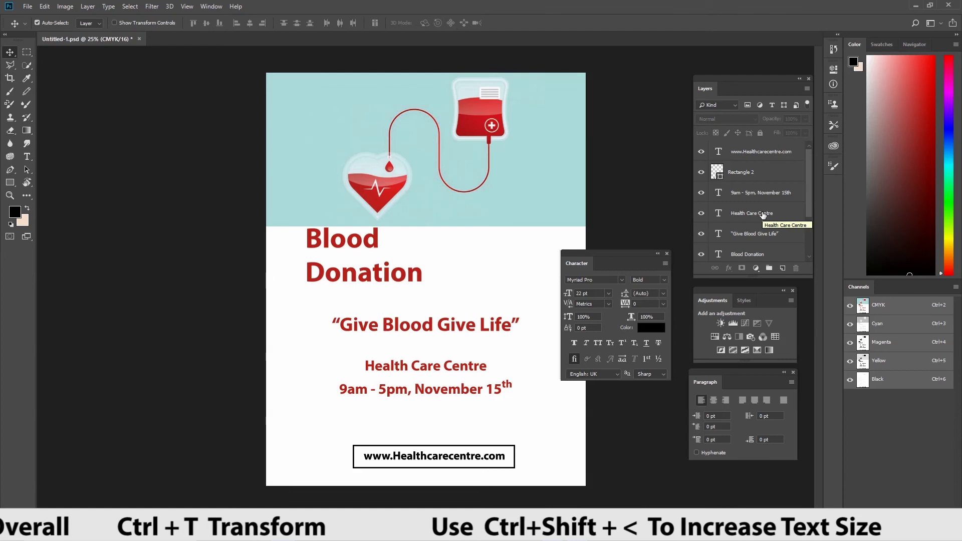
scroll(744, 226, "down", 4)
scroll(745, 226, "up", 3)
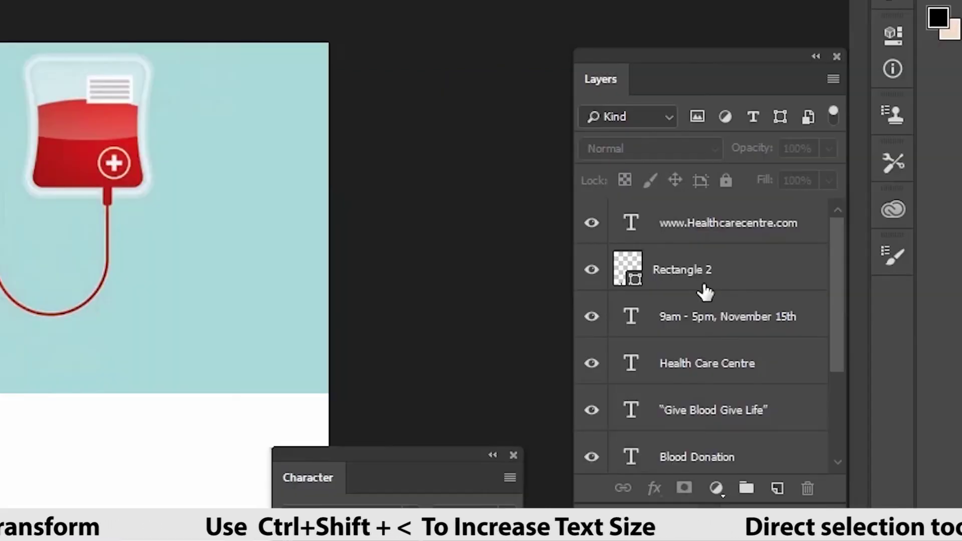
left_click(741, 169)
left_click(707, 242, "shift")
key("ctrl+g")
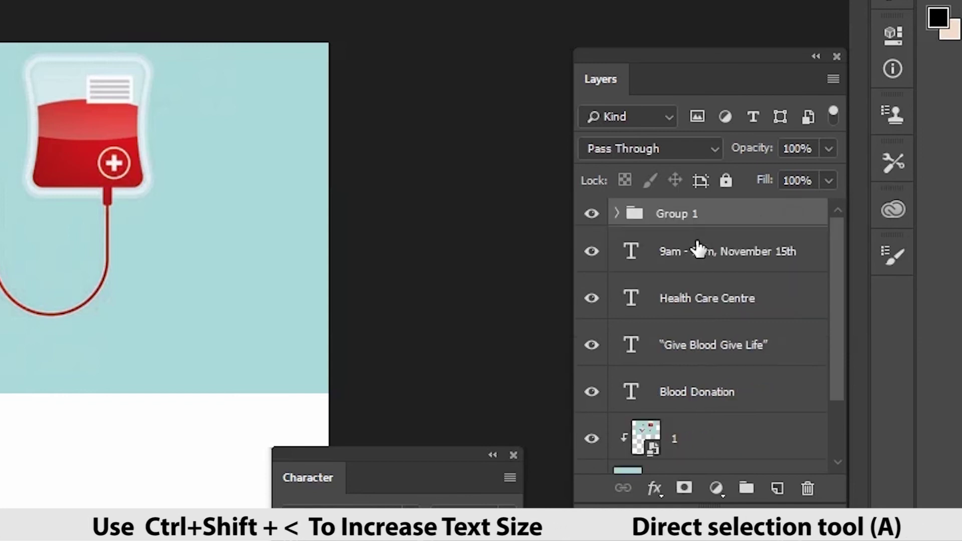
double_click(681, 214)
type("Site")
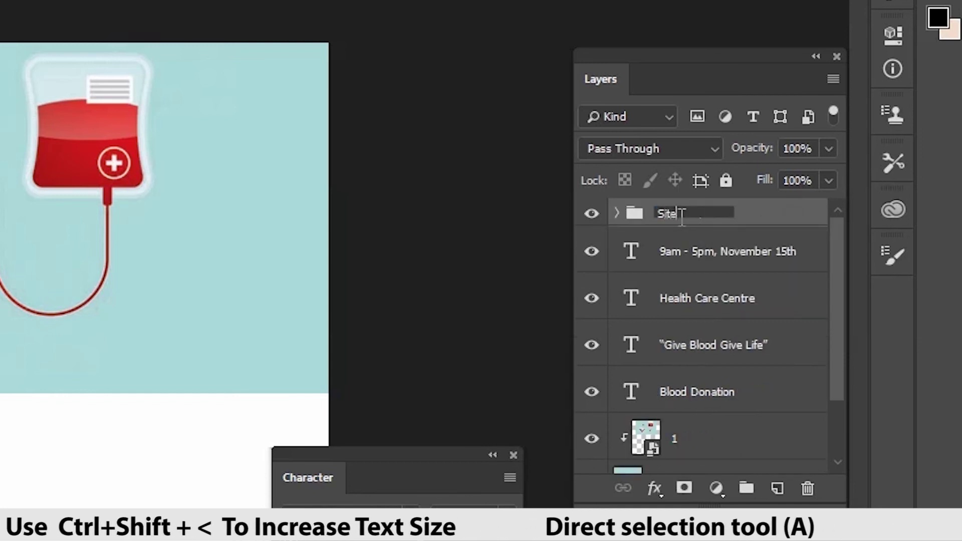
Group the date, Health Care Centre, slogan and Blood Donation text layers and name the group text
left_click(699, 252)
left_click(707, 409, "shift")
key("ctrl+g")
double_click(669, 242)
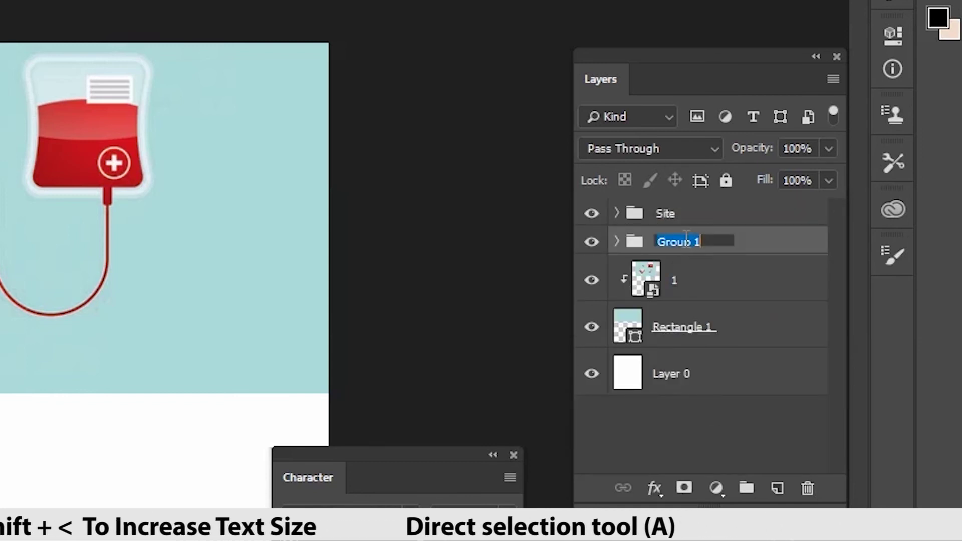
type("text")
Group the clipped image layer 1 with Rectangle 1 and name the group masking
left_click(716, 277)
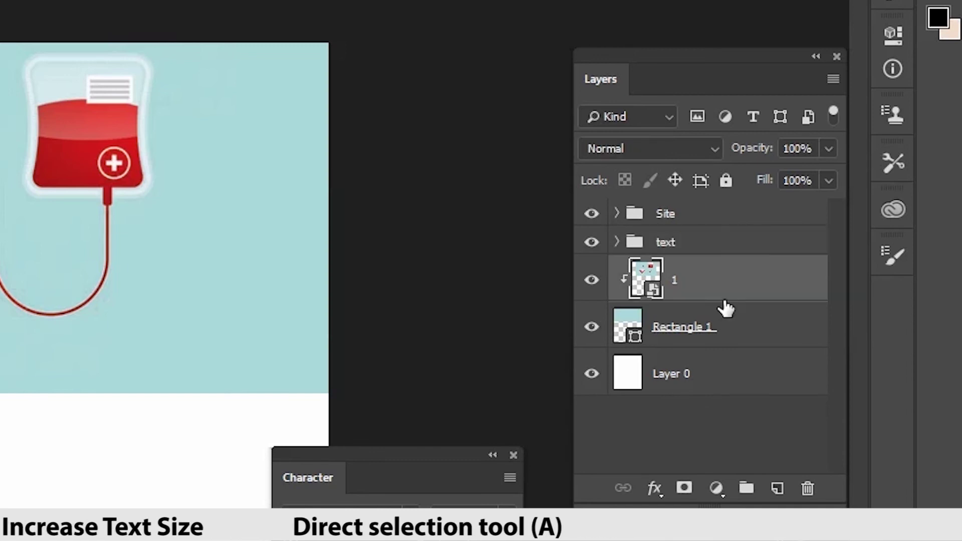
left_click(719, 327, "shift")
key("ctrl+g")
double_click(684, 273)
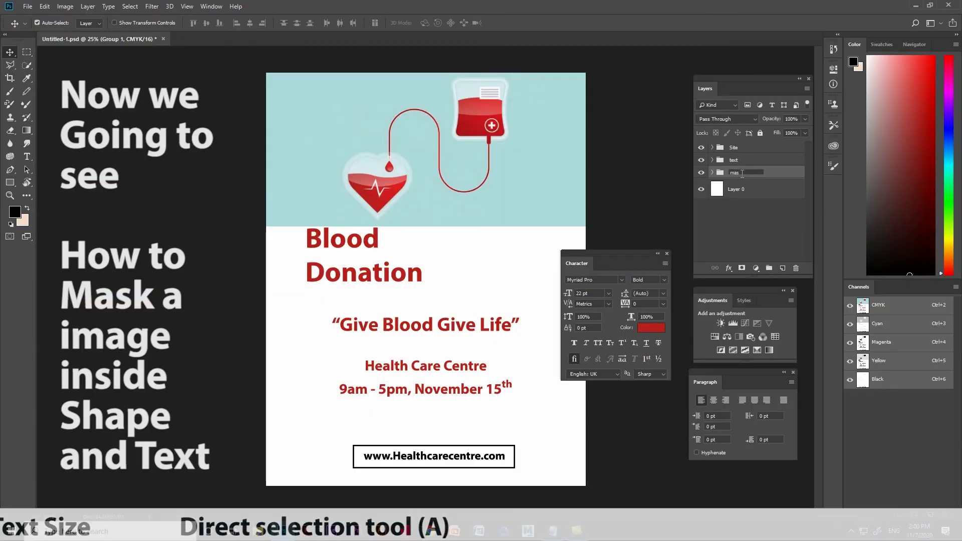
type("masking")
Rename the bottom layer, Layer 0, as BG
left_click(741, 190)
double_click(742, 191)
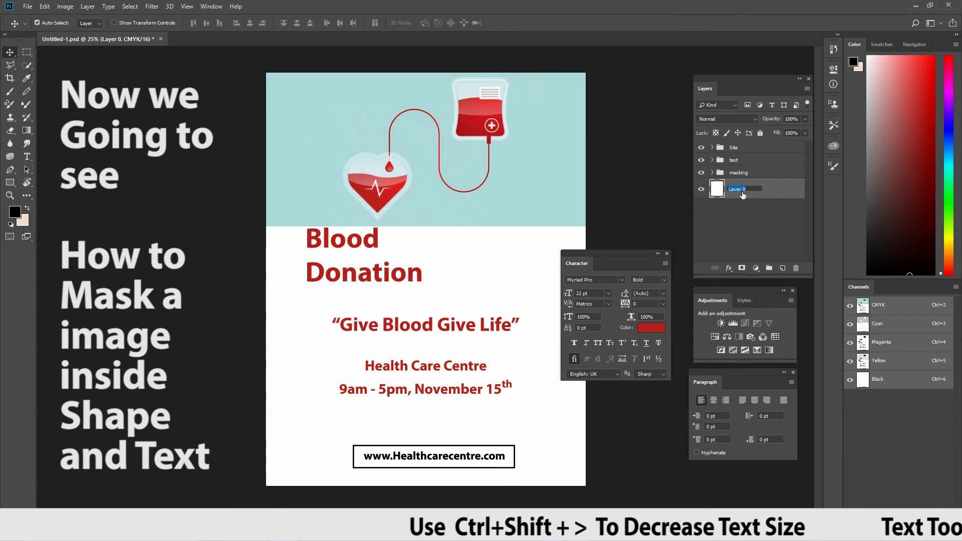
left_click(757, 217)
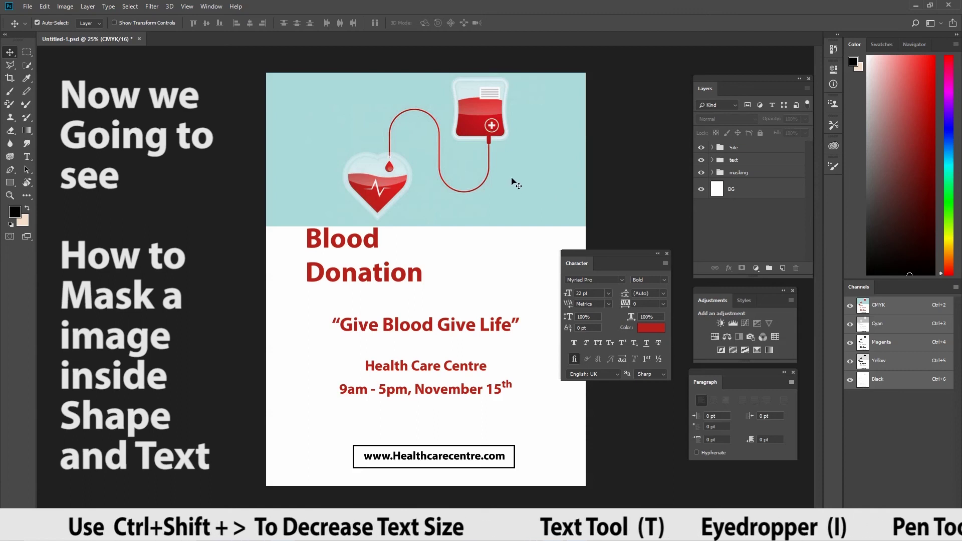
Expand the masking group and create a new blank landscape CMYK document
left_click(712, 172)
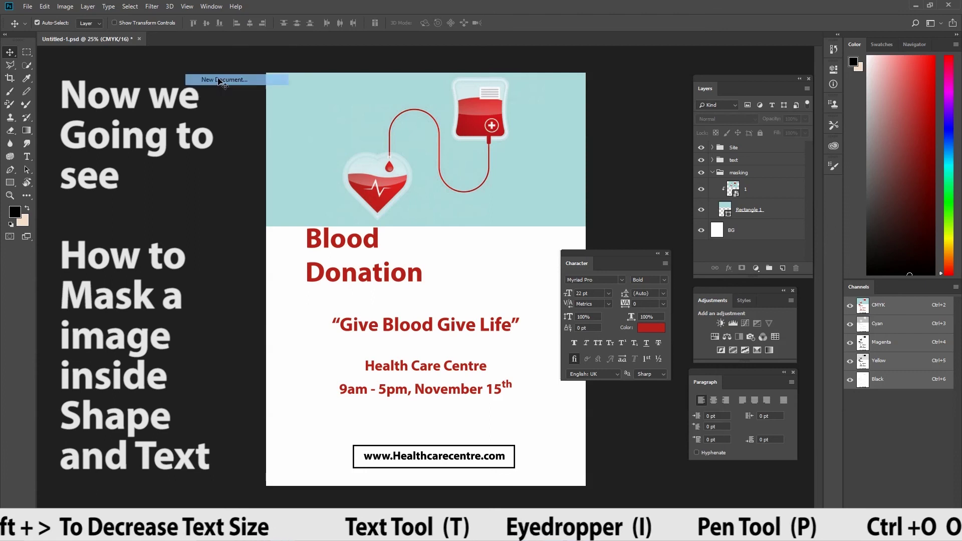
key("ctrl+n")
left_click(584, 359)
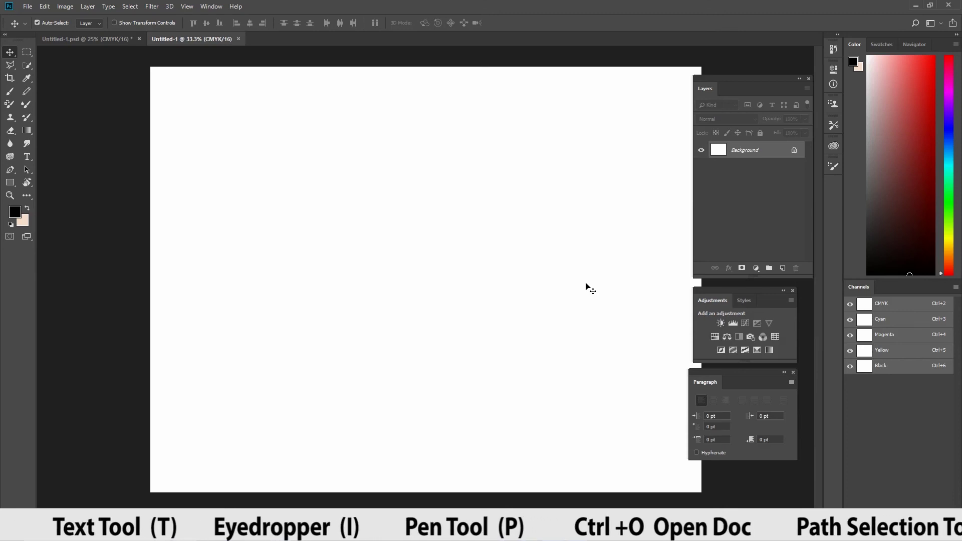
Duplicate the illustration layer in the flyer and move the copy into the new landscape document
left_click(95, 38)
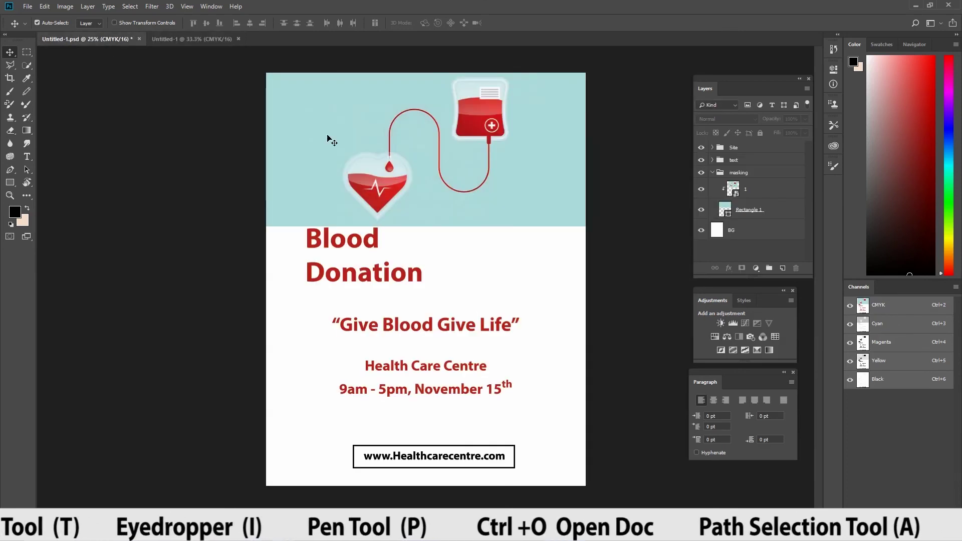
key("ctrl+j")
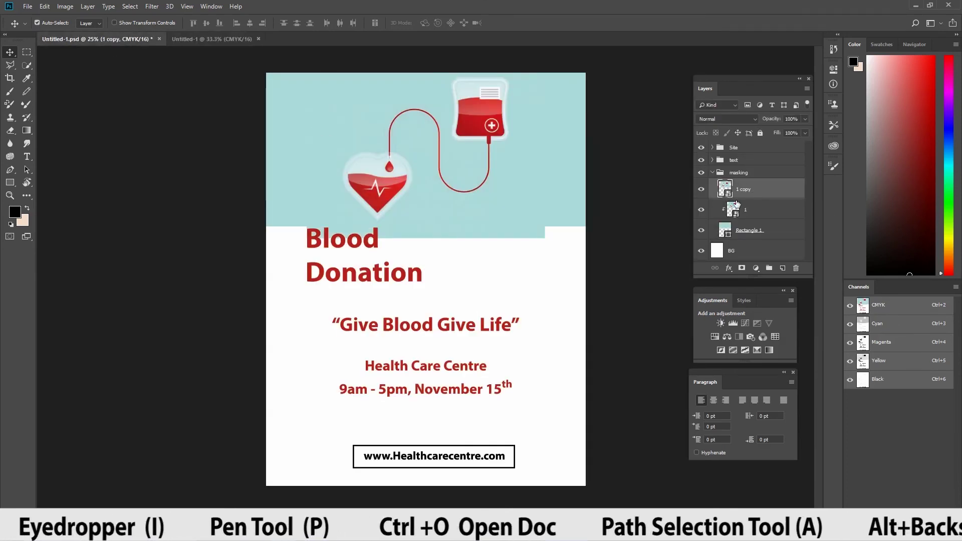
left_click_drag(402, 208, 428, 320)
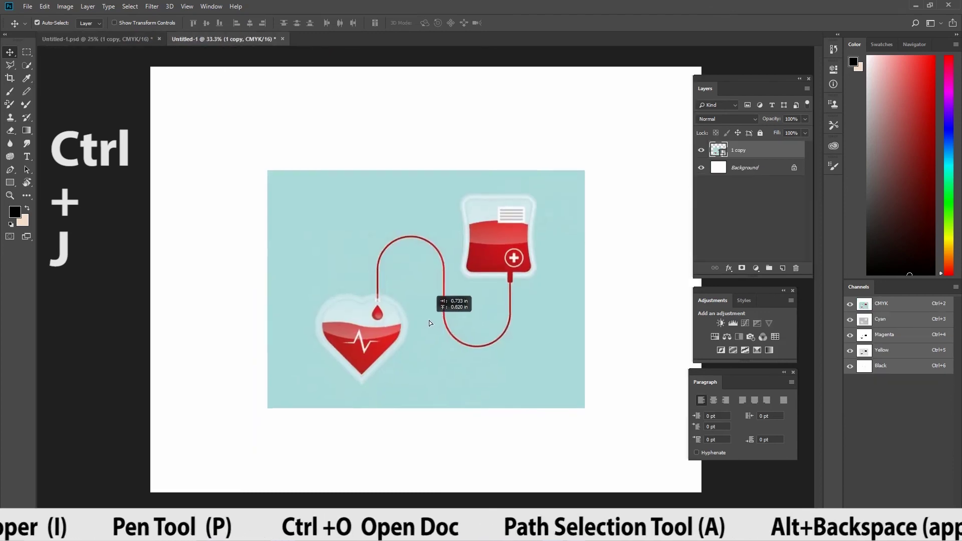
Scale the illustration up to about 161% from its center and shift it slightly upward on the canvas
key("ctrl+t")
left_click_drag(584, 408, 663, 497)
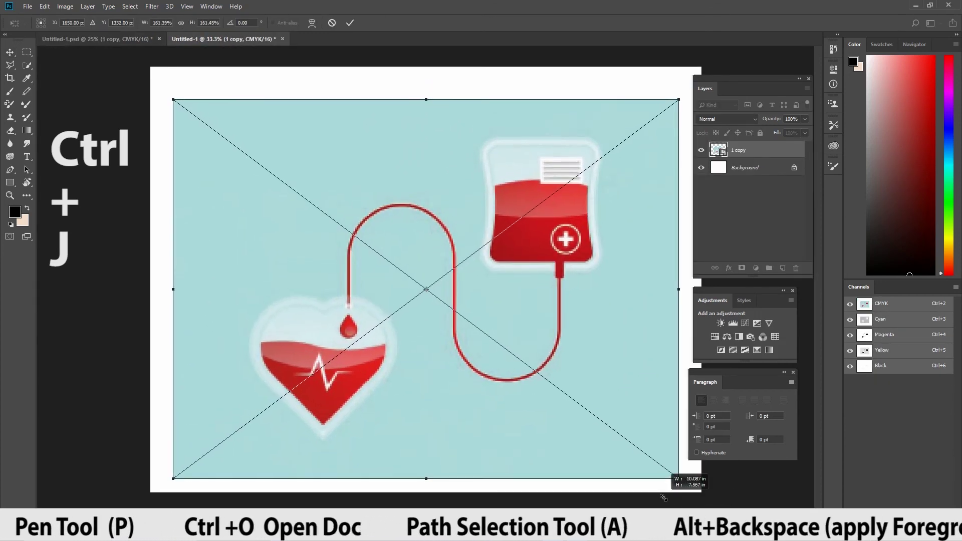
mouse_move(505, 408)
left_mouse_down()
mouse_move(524, 380)
mouse_move(511, 393)
left_mouse_up()
key("Return")
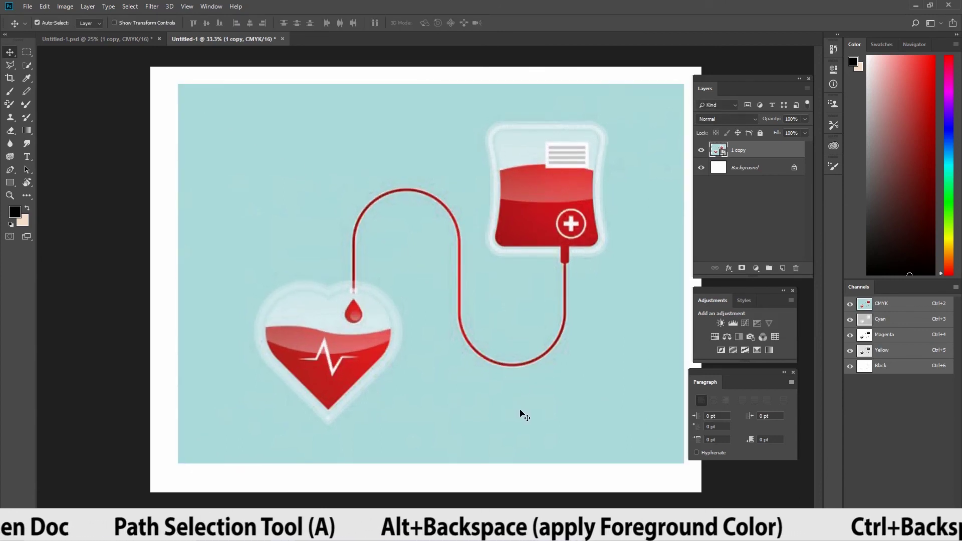
Hide the illustration and draw a black rectangle about 2934 × 1347 px across the upper canvas, without a stroke
key("u")
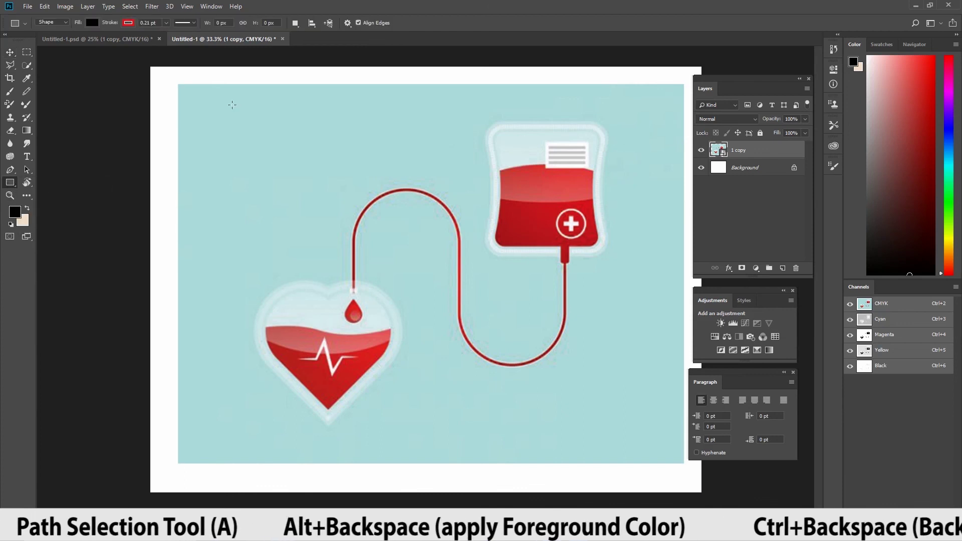
left_click(701, 149)
left_click_drag(189, 99, 679, 324)
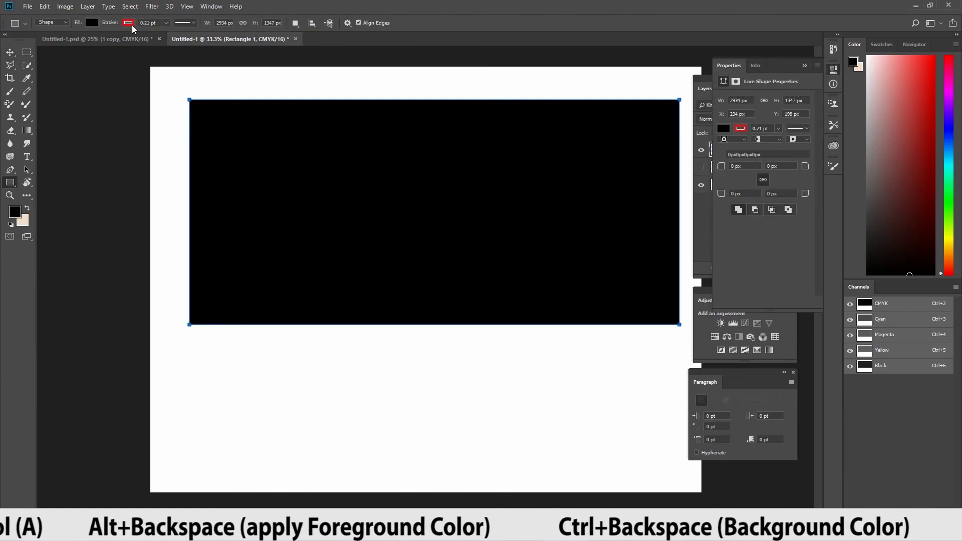
left_click(129, 24)
left_click(85, 43)
left_click(10, 53)
Add the red two-line text Blood / Donation below the black rectangle and enlarge it to heading size
left_click(27, 157)
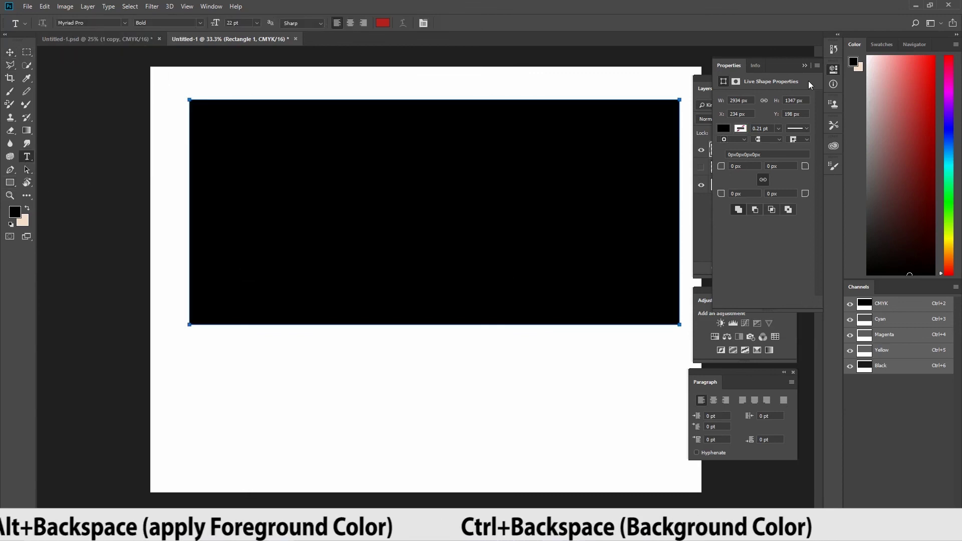
left_click(258, 365)
type("Bloo")
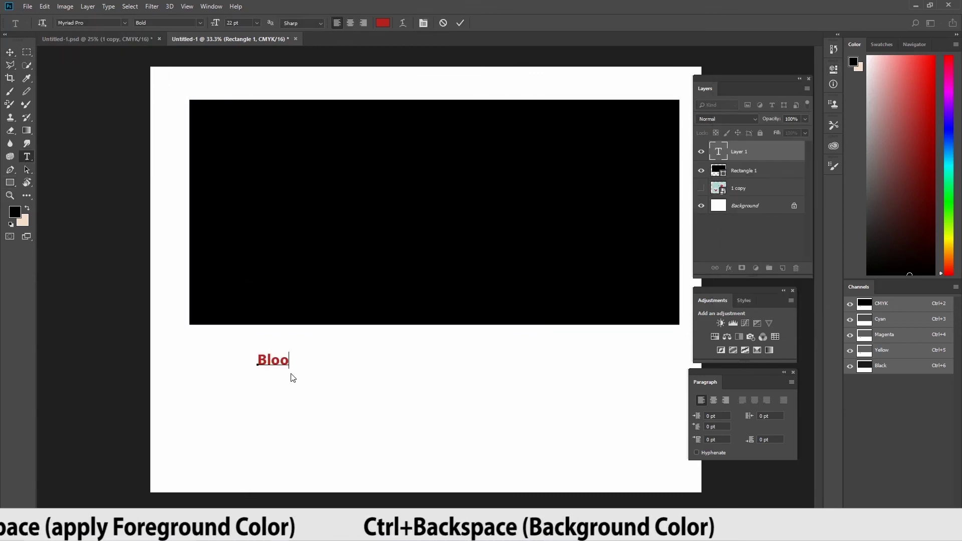
type("d")
key("Return")
type("Donation")
key("ctrl+a")
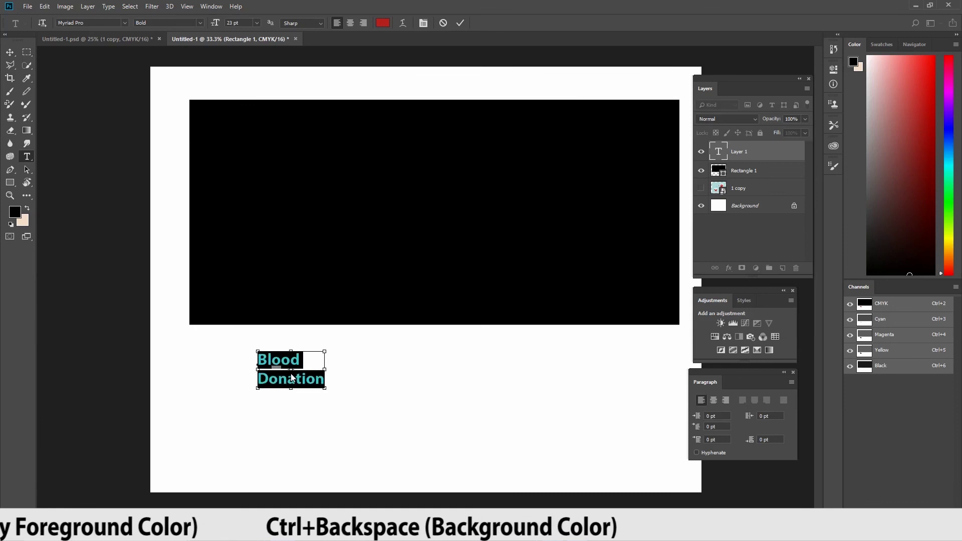
key("ctrl+shift+period")
key("ctrl+shift+period")
key("ctrl+shift+period")
key("ctrl+shift+period")
key("ctrl+shift+period")
key("ctrl+shift+period")
key("ctrl+shift+period")
key("ctrl+shift+period")
key("ctrl+shift+period")
key("ctrl+shift+period")
key("ctrl+shift+period")
key("ctrl+shift+period")
key("ctrl+shift+period")
key("ctrl+shift+period")
key("ctrl+shift+period")
key("ctrl+shift+period")
key("ctrl+shift+period")
key("ctrl+shift+period")
key("ctrl+shift+period")
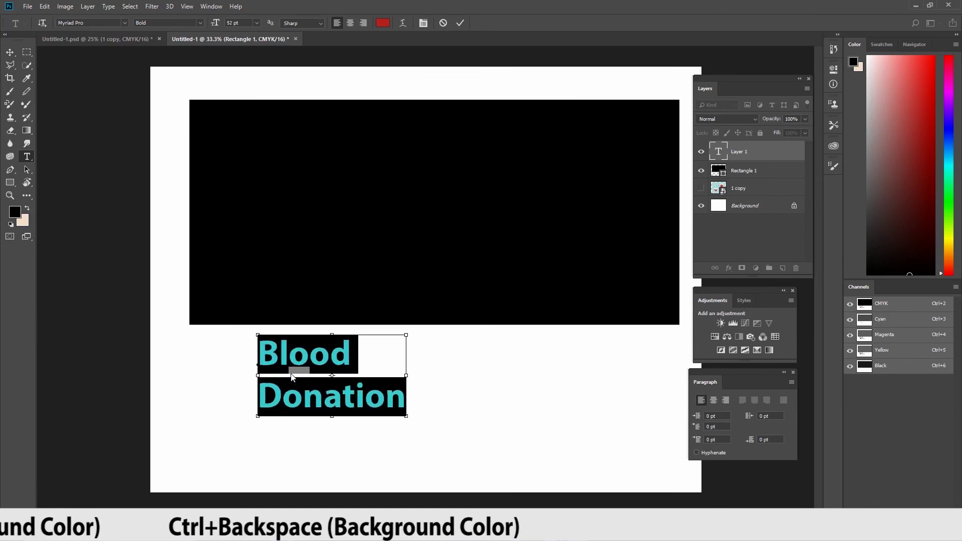
Commit the Blood Donation text and position it directly under the left part of the black rectangle
key("ctrl+Return")
key("v")
left_click_drag(333, 369, 275, 355)
key("shift+Right")
key("shift+Right")
key("shift+Right")
key("shift+Right")
key("shift+Right")
key("shift+Right")
key("shift+Right")
key("shift+Right")
key("shift+Right")
key("shift+Right")
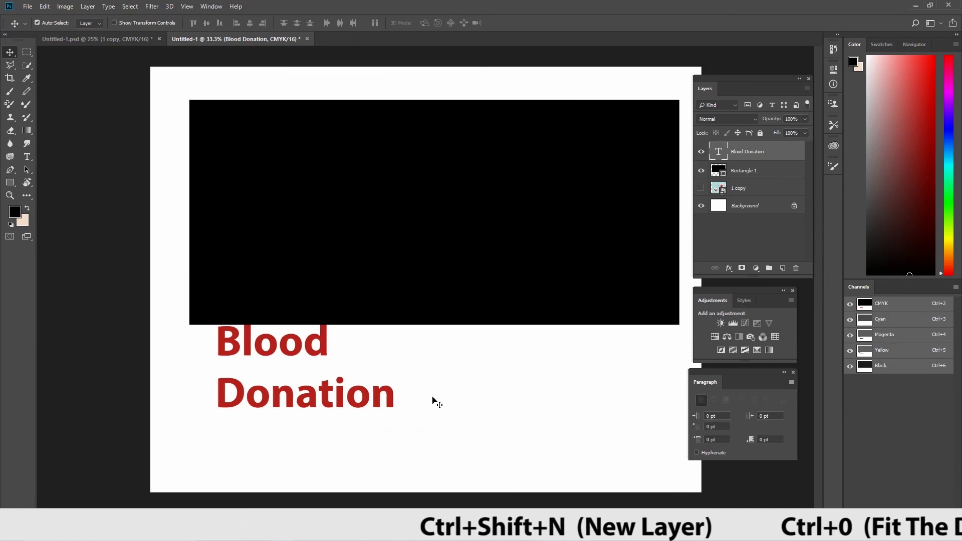
left_click(451, 400)
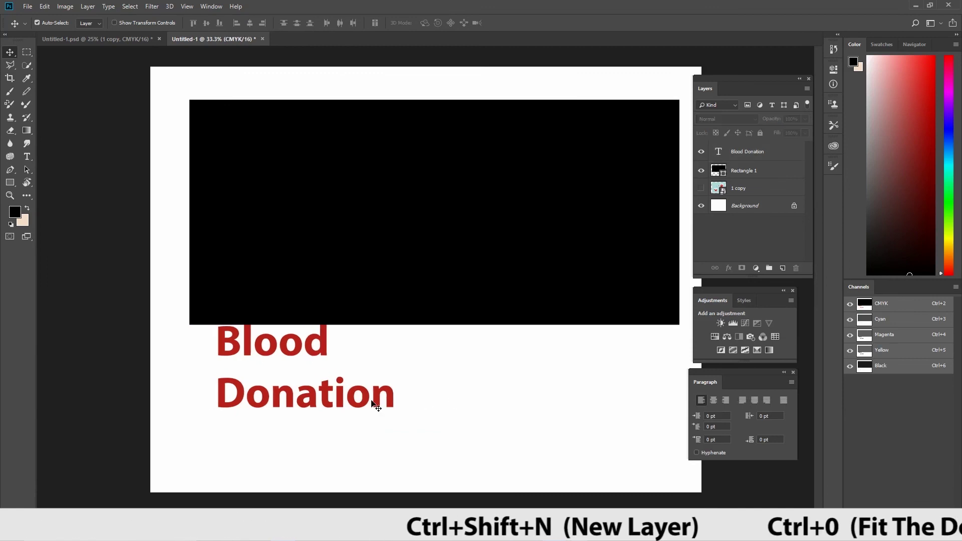
Group the black rectangle with the Blood Donation text and toggle the group's visibility to check its contents
left_click(754, 174)
left_click(757, 154, "shift")
key("ctrl+g")
left_click(701, 149)
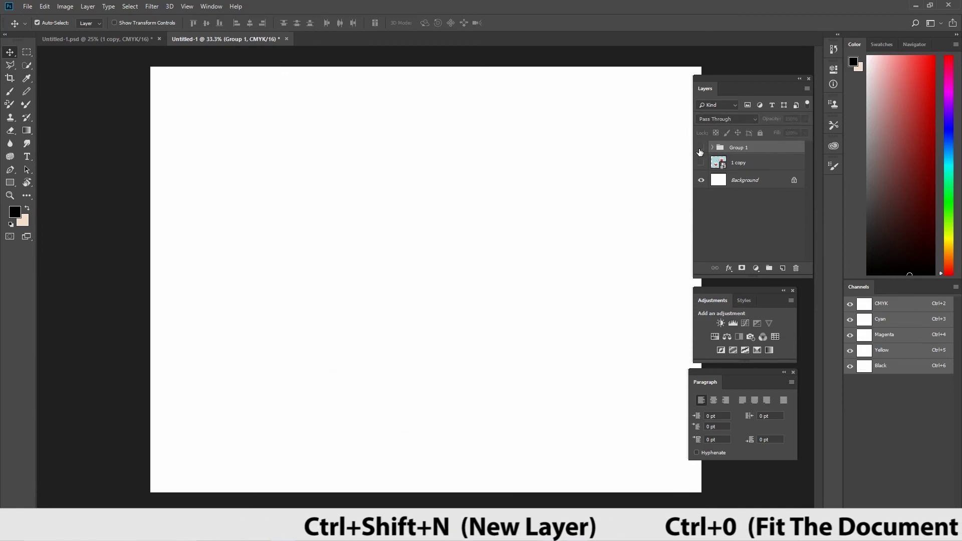
left_click(700, 150)
left_click(700, 150)
left_click(700, 150)
Show the illustration layer, place it above Group 1 and clip it to the group with a clipping mask
left_click(746, 166)
key("ctrl+comma")
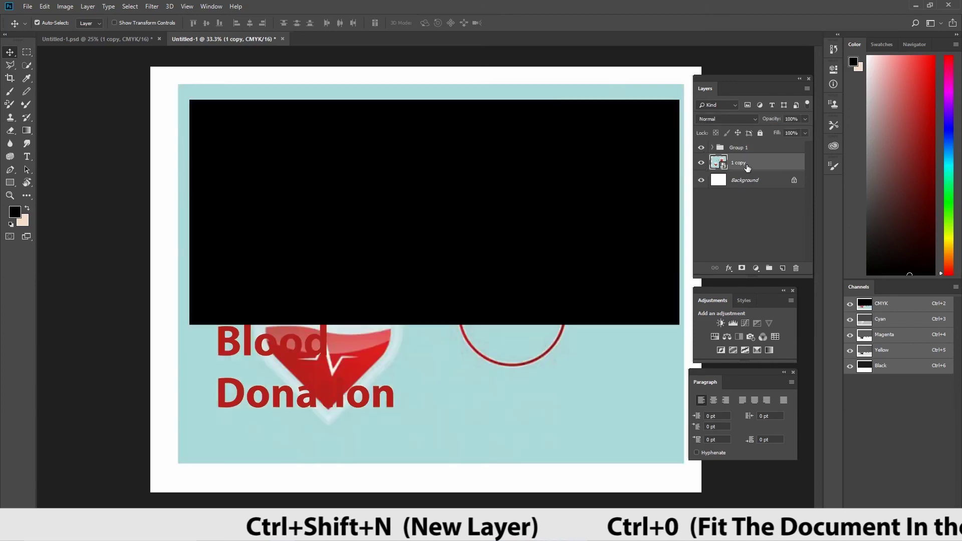
left_click_drag(757, 167, 747, 142)
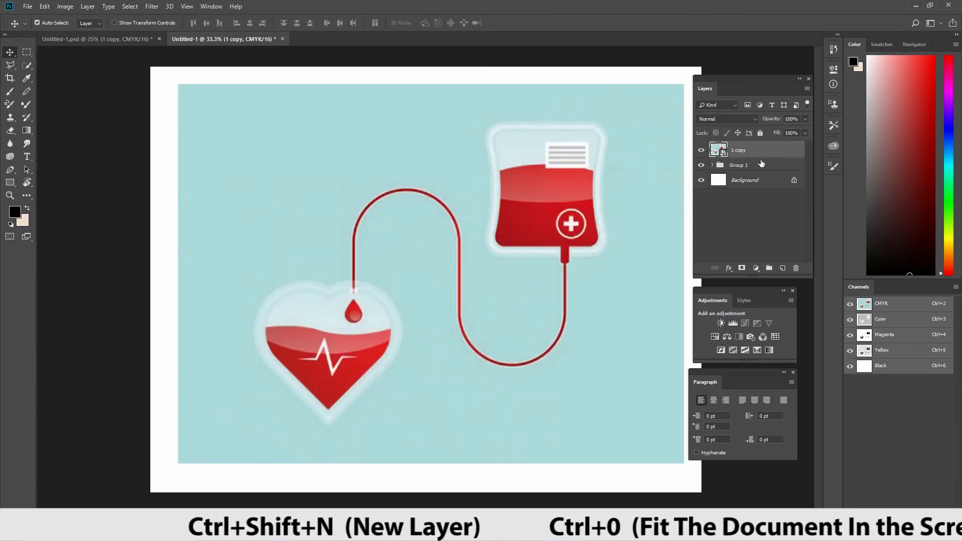
right_click(756, 150)
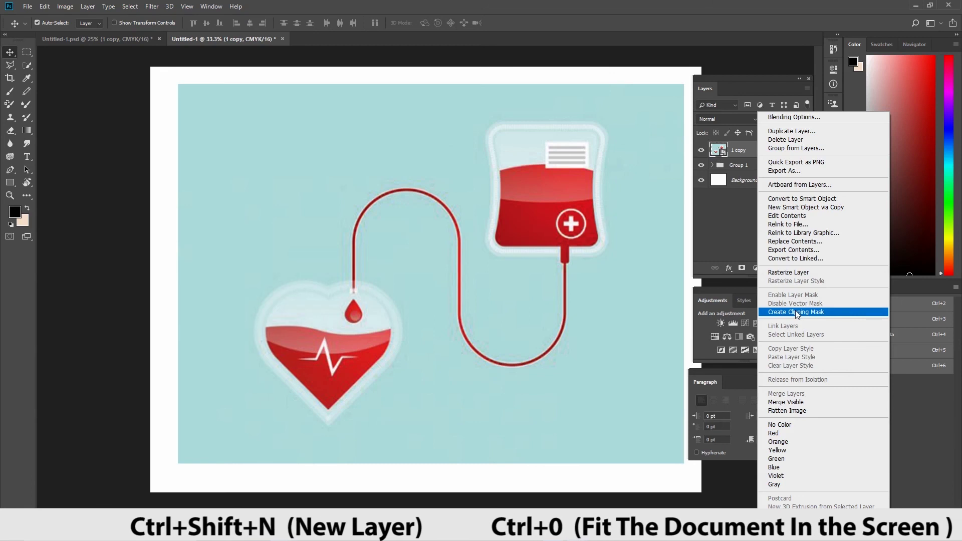
left_click(796, 312)
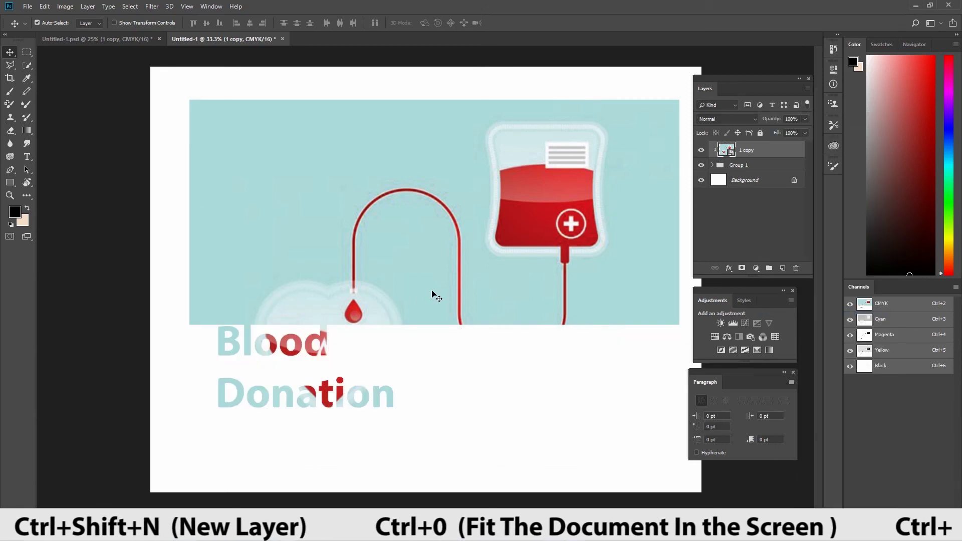
Switch to the blood donation flyer document, collapse its masking group and hide that group
left_click(55, 39)
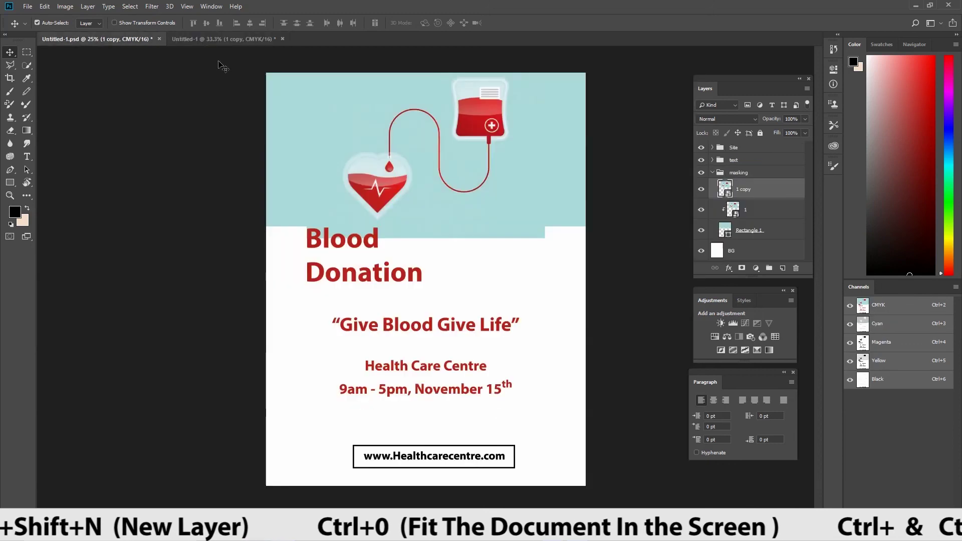
left_click(712, 172)
left_click(701, 172)
Copy Group 1 and its clipped illustration from the demo document into the flyer, and hide the flyer's original Blood Donation text layer
left_click(221, 40)
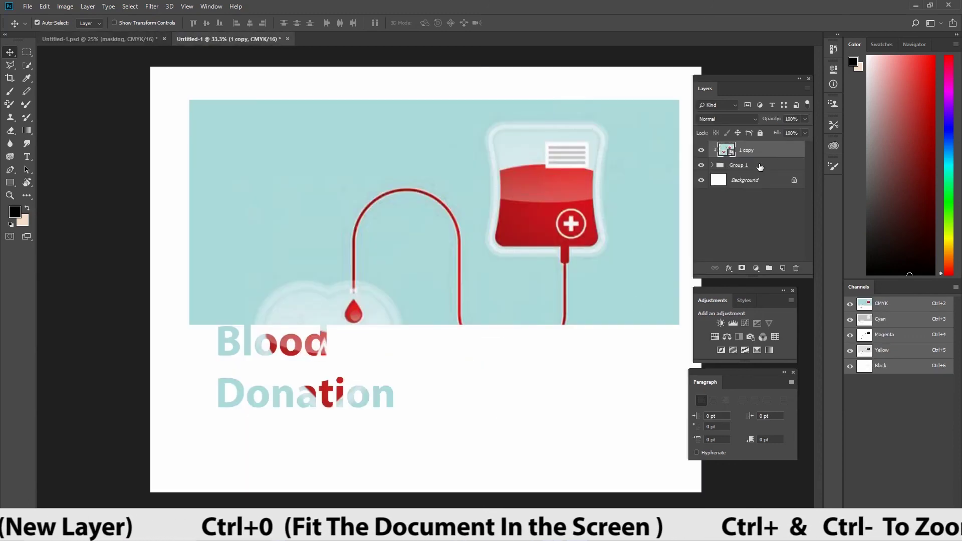
left_click_drag(760, 167, 399, 216)
left_click(420, 276)
left_click(702, 232)
scroll(757, 228, "down", 2)
left_click(756, 222, "shift")
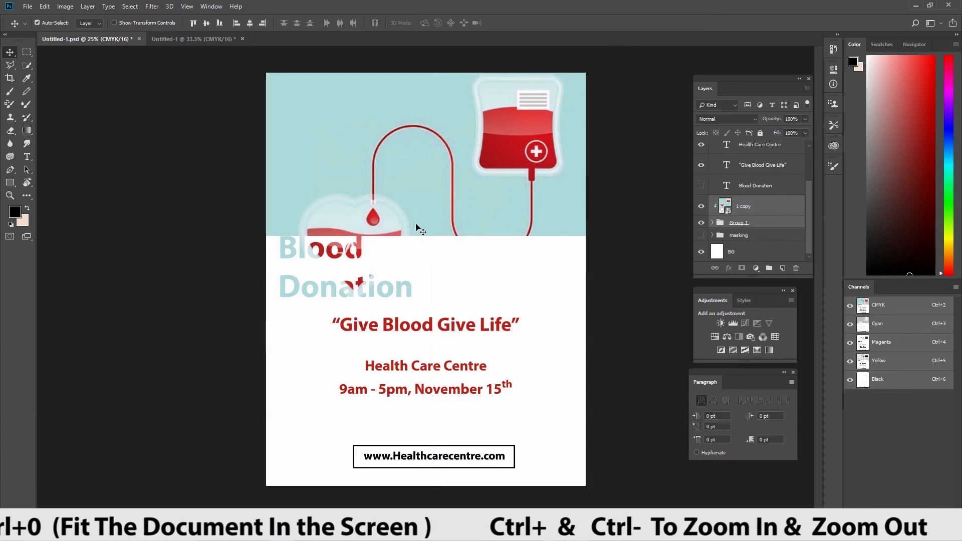
Scale the copied group and illustration down together to nearly the page width and align them across the top of the flyer
key("ctrl+t")
left_click_drag(624, 332, 595, 310)
left_click_drag(532, 206, 519, 195)
key("Return")
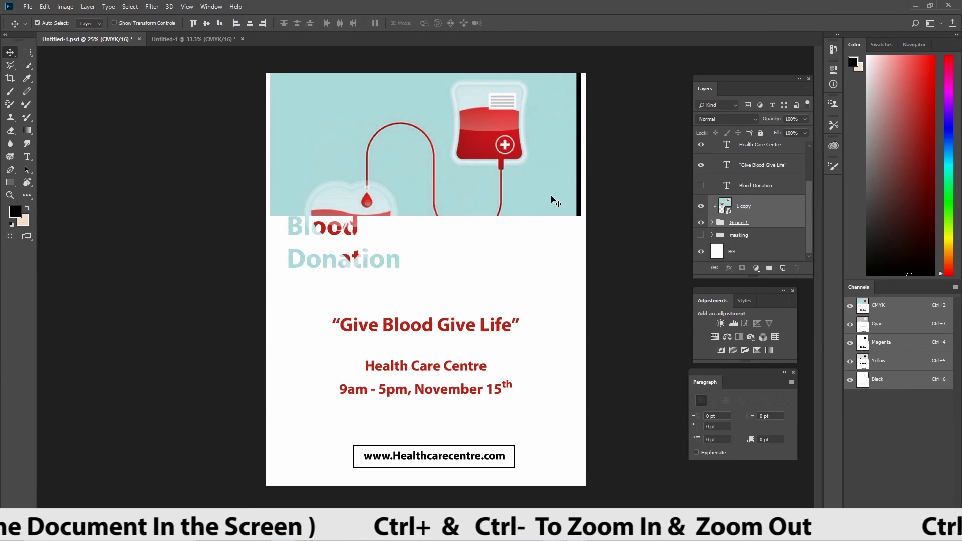
key("shift+Right")
key("shift+Right")
key("shift+Right")
key("shift+Left")
Expand Group 1, then shift only the clipped 1 copy illustration slightly right to cover the black edge of the rectangle
left_click(737, 236)
left_click(735, 224)
left_click(712, 222)
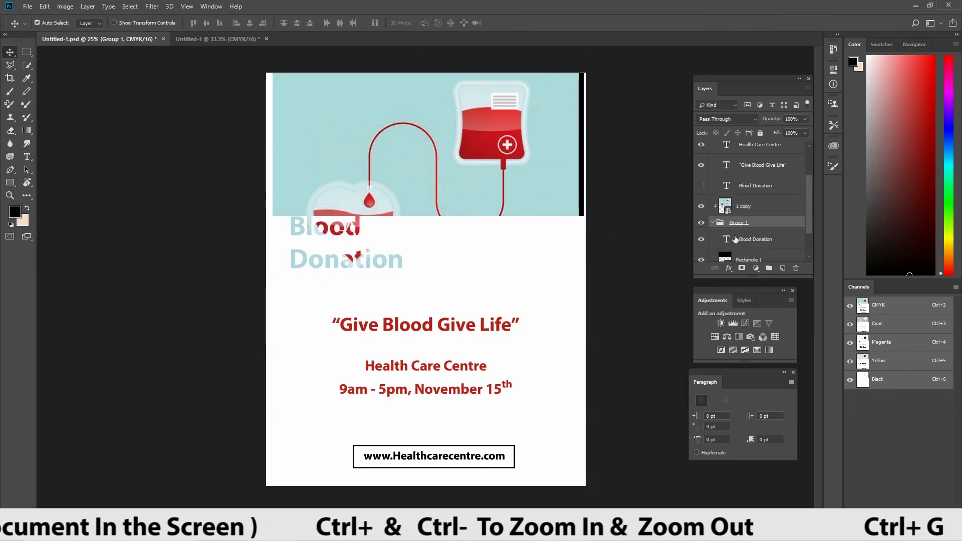
left_click(737, 256)
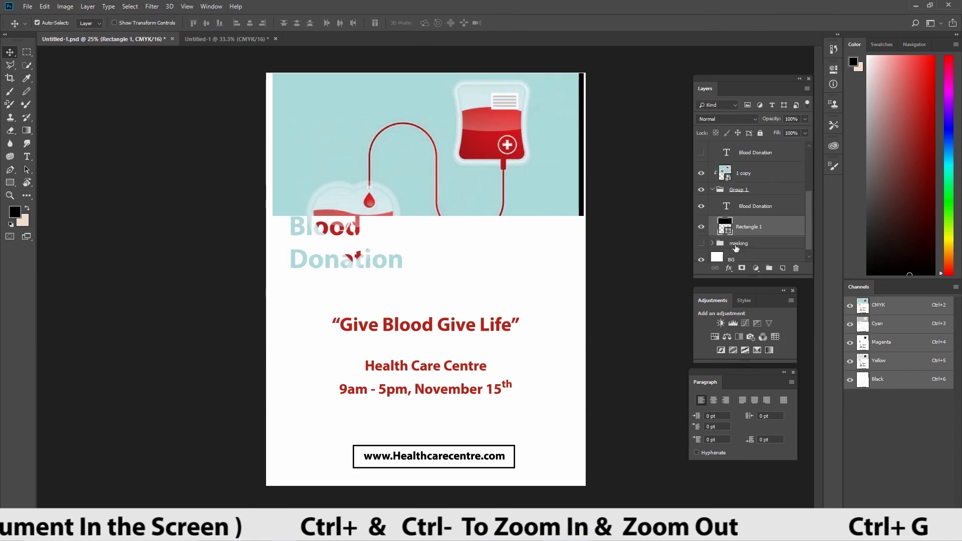
left_click(749, 175)
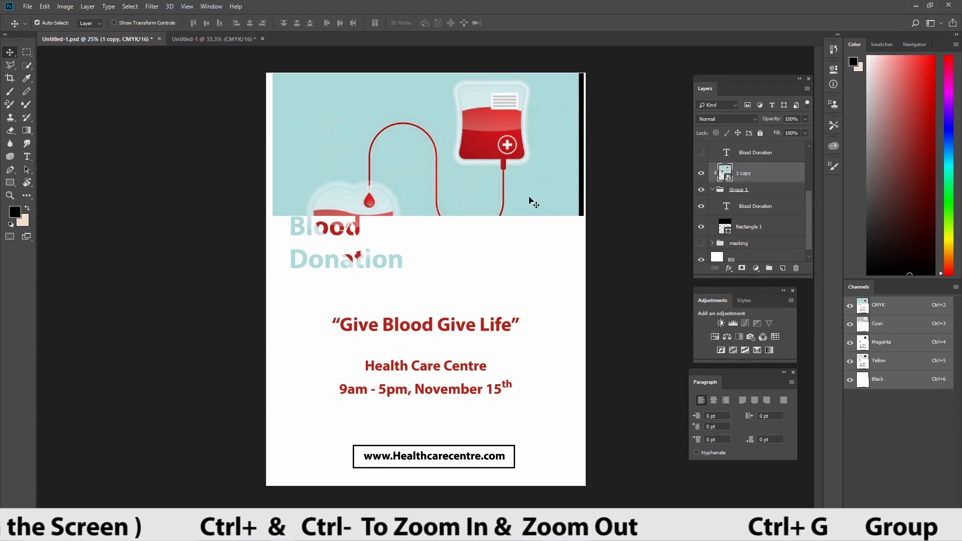
left_click_drag(534, 204, 538, 209)
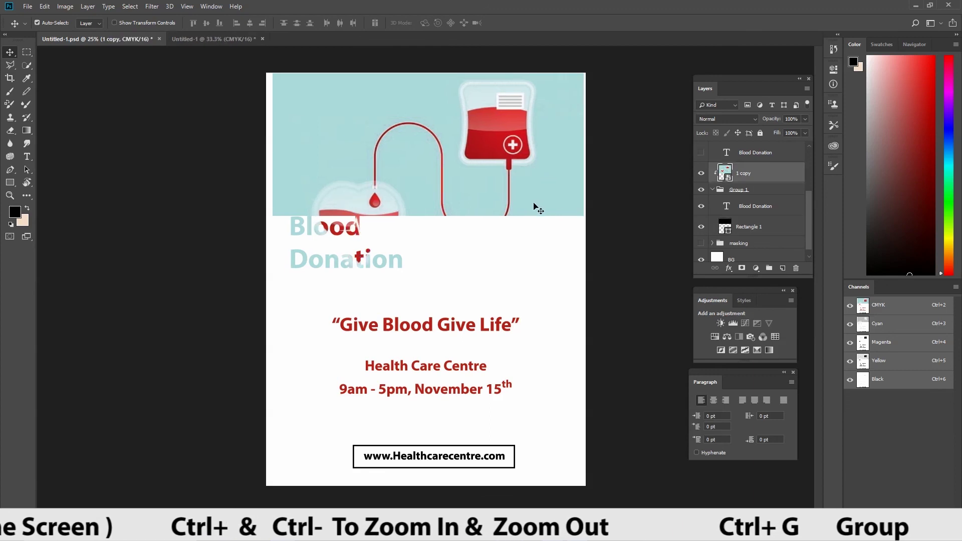
Collapse Group 1 and nudge it left together with the clipped illustration to center them on the page
left_click(740, 190)
left_click(712, 190)
left_click(748, 209, "shift")
key("shift+Left")
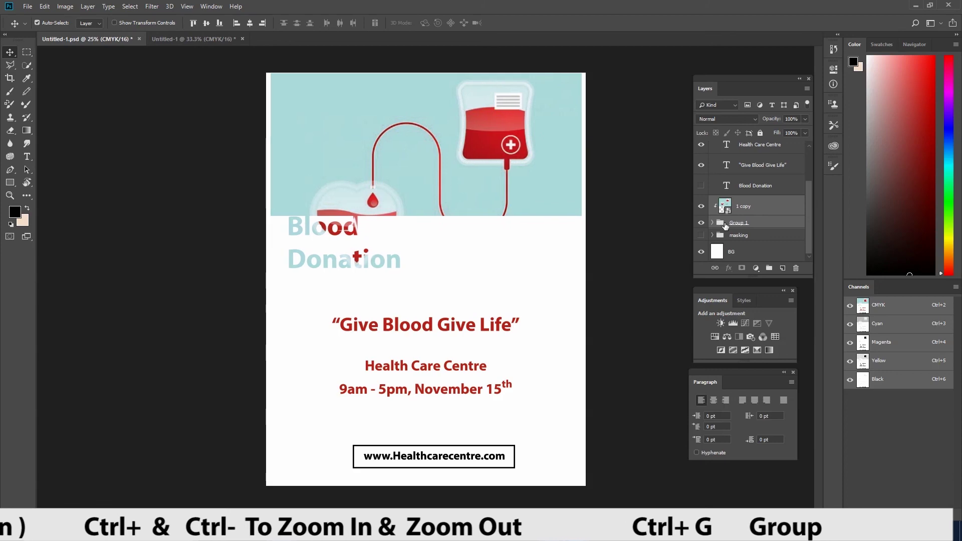